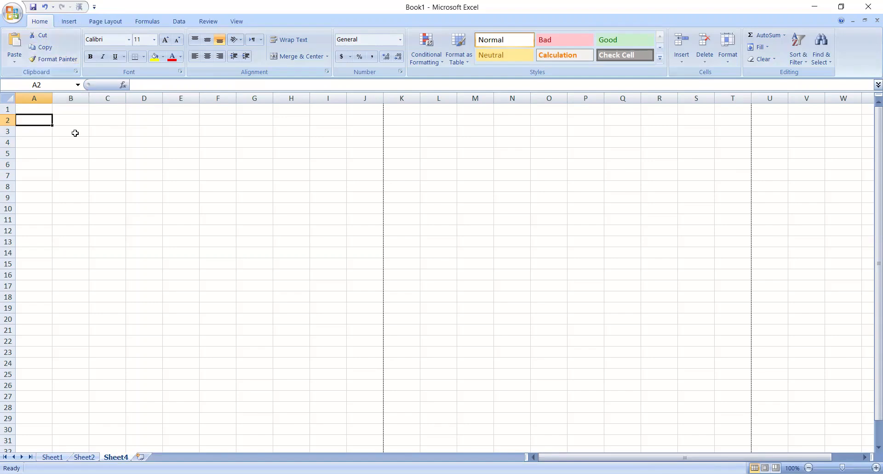
# - Enter the sample text asdafweefewf in cell B2
pyautogui.click(68, 123)
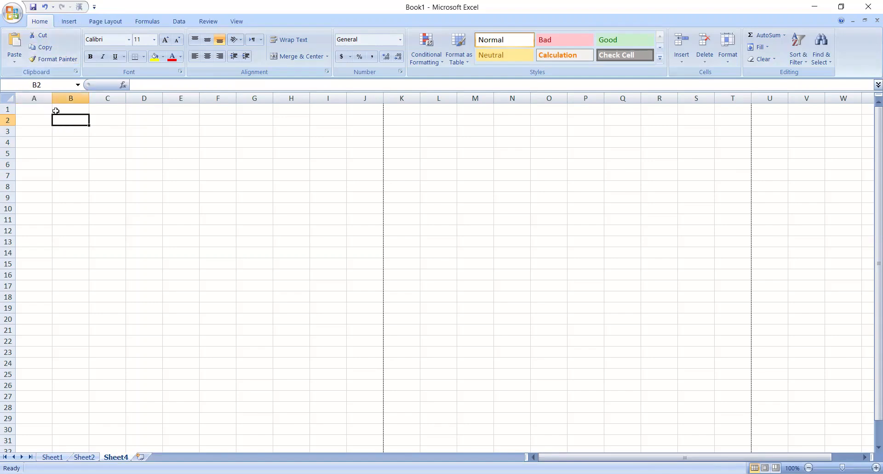
pyautogui.write('asdafweefewf')
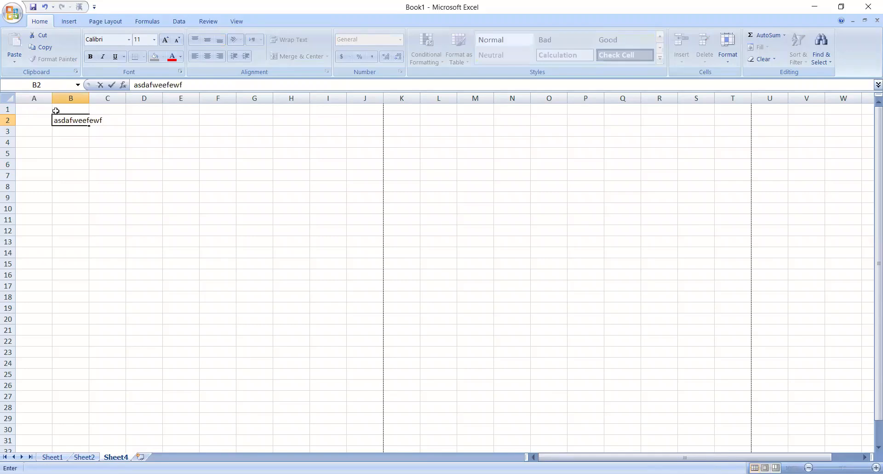
pyautogui.press('Return')
# - Clear cell B2 and enter the number 12345 in it
pyautogui.click(71, 120)
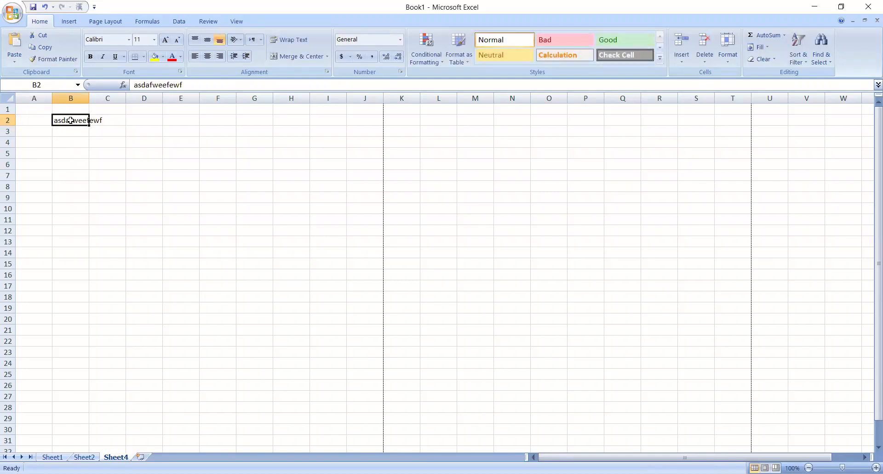
pyautogui.press('Delete')
pyautogui.write('12345')
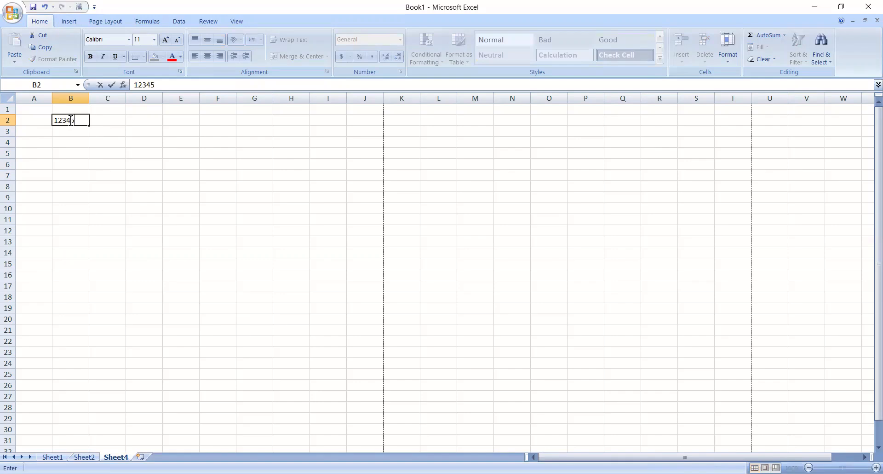
pyautogui.press('Return')
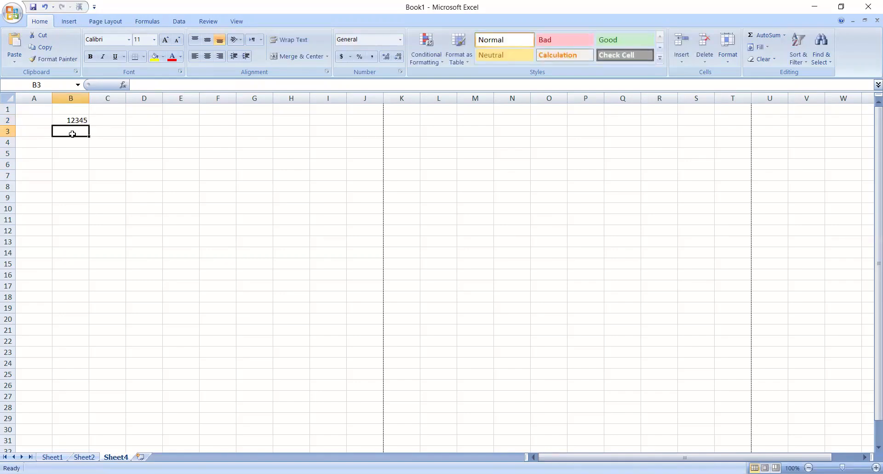
# - Copy the value of cell B2 and paste it into cells D5 and F9
pyautogui.click(71, 120)
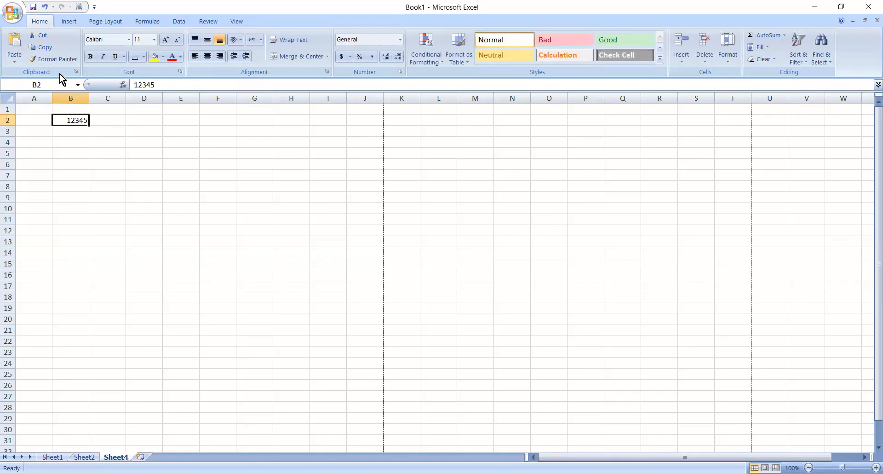
pyautogui.click(45, 47)
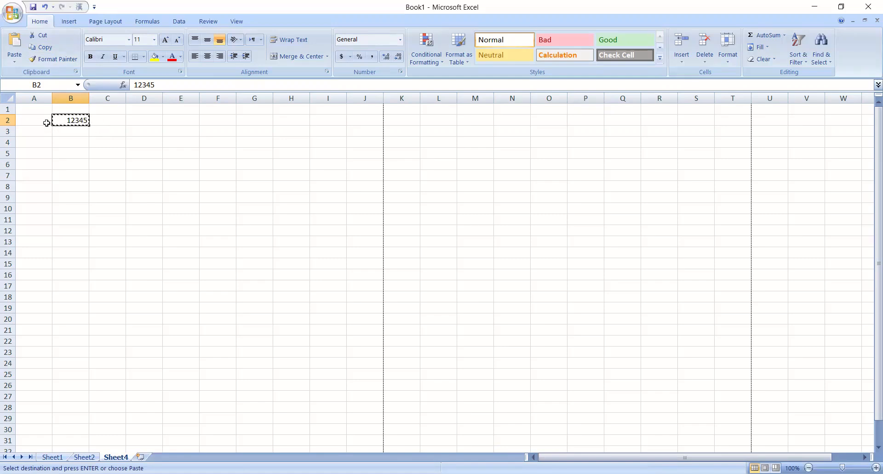
pyautogui.click(138, 154)
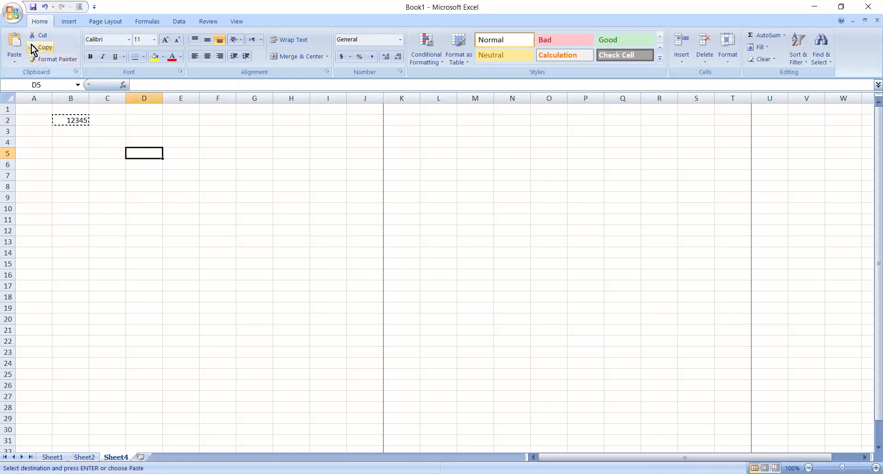
pyautogui.click(16, 45)
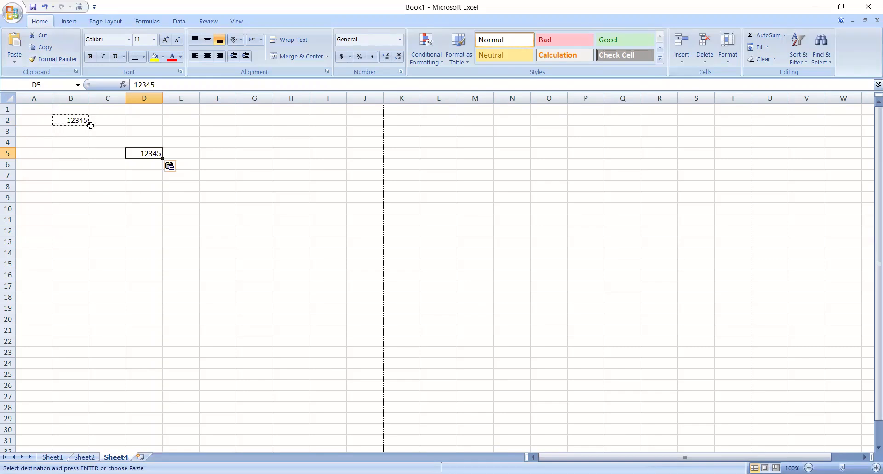
pyautogui.click(201, 197)
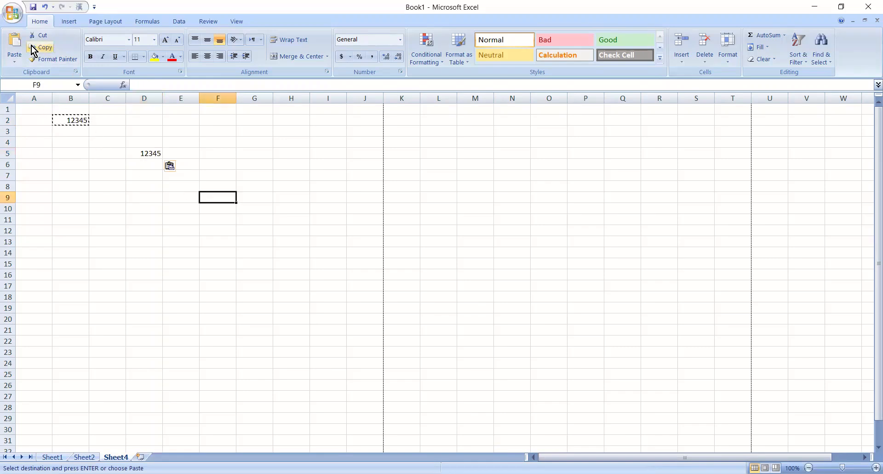
pyautogui.click(15, 46)
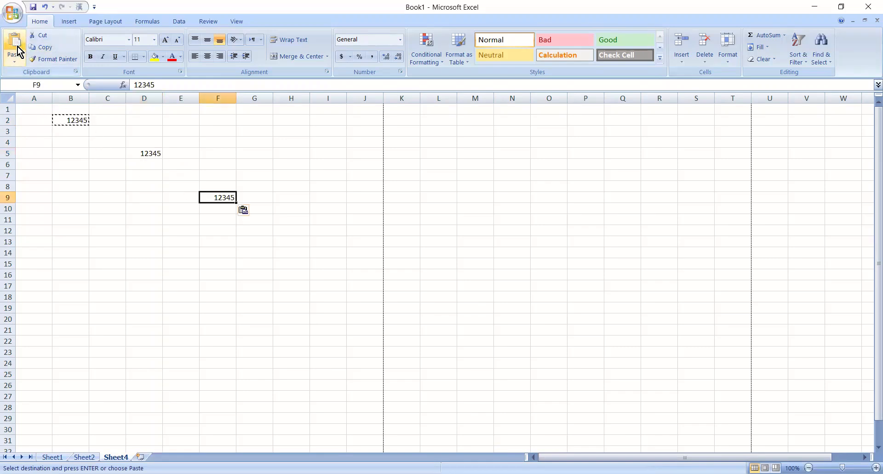
pyautogui.click(77, 148)
pyautogui.press('Up')
pyautogui.press('Up')
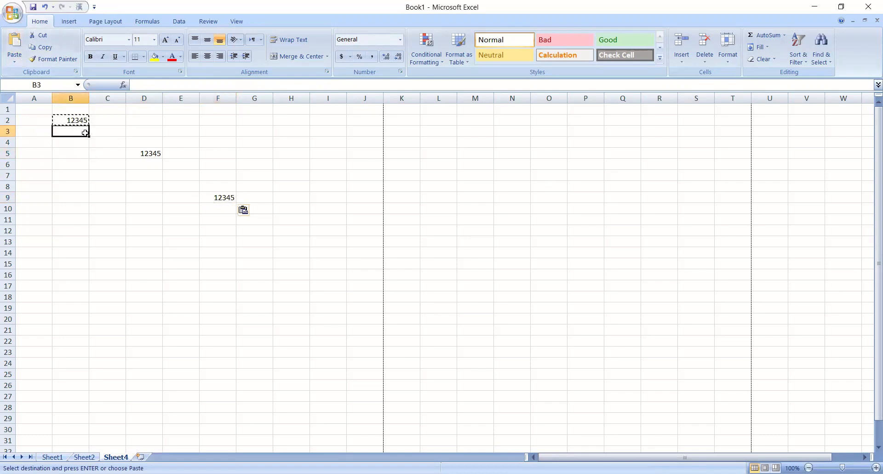
# - Cut the value from cell D5 and paste it into cell F5
pyautogui.click(150, 153)
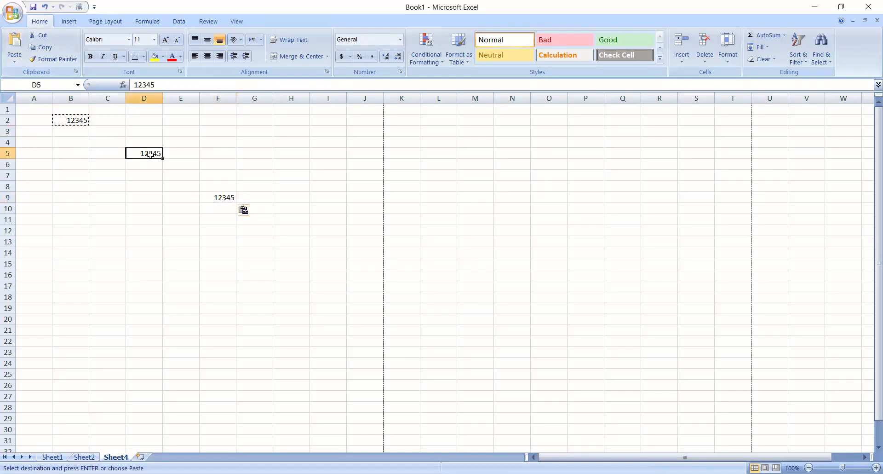
pyautogui.click(41, 38)
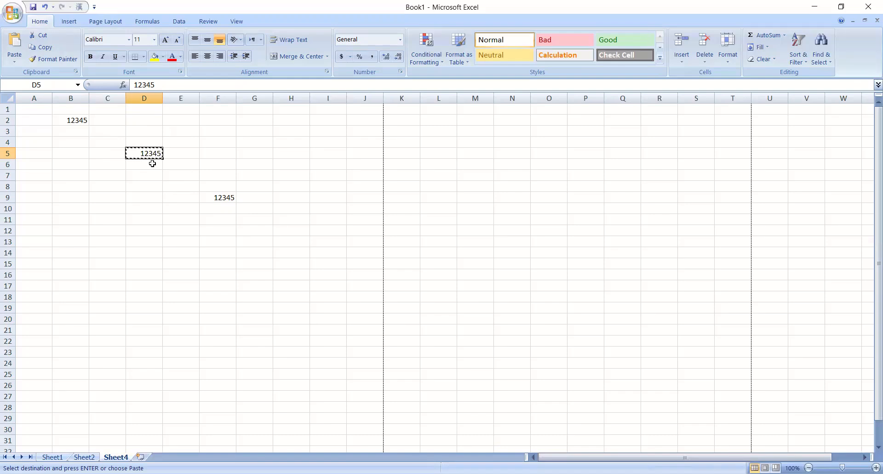
pyautogui.click(208, 153)
pyautogui.click(16, 41)
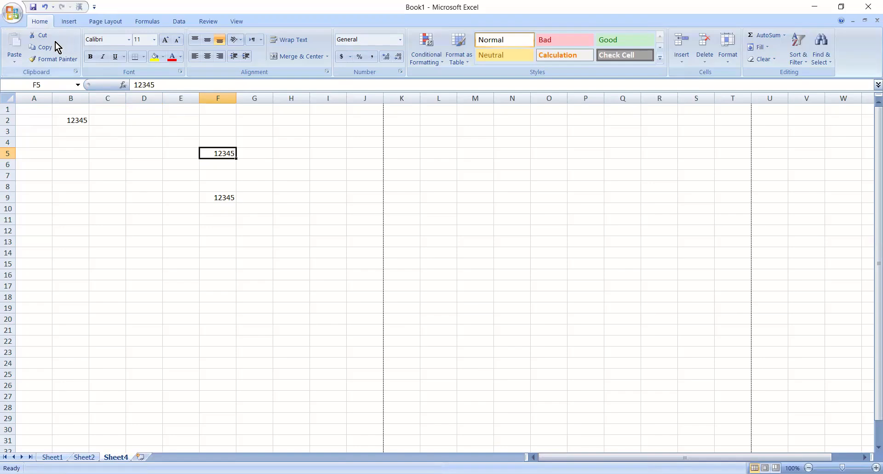
# - Cut the value from cell F5 and paste it into cell B8
pyautogui.click(39, 35)
pyautogui.click(77, 190)
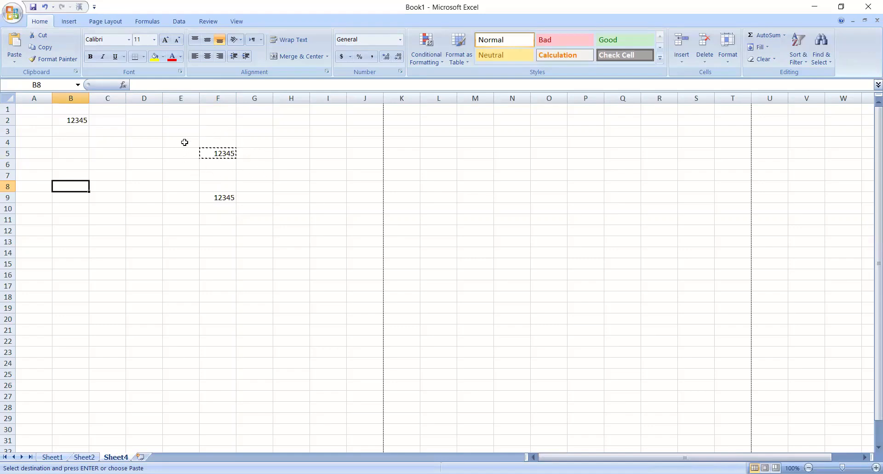
pyautogui.click(14, 44)
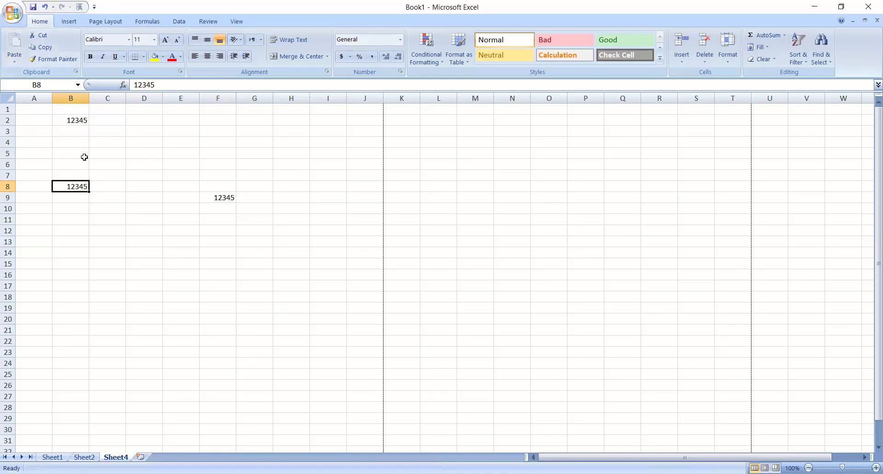
pyautogui.click(75, 121)
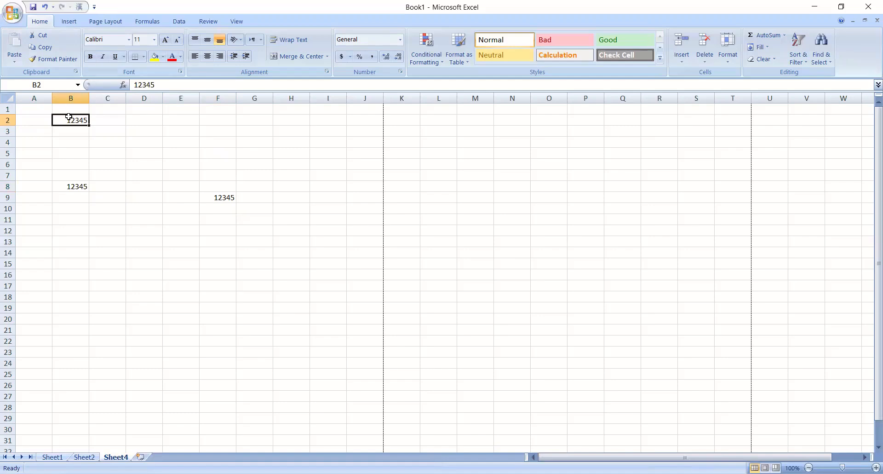
pyautogui.doubleClick(69, 120)
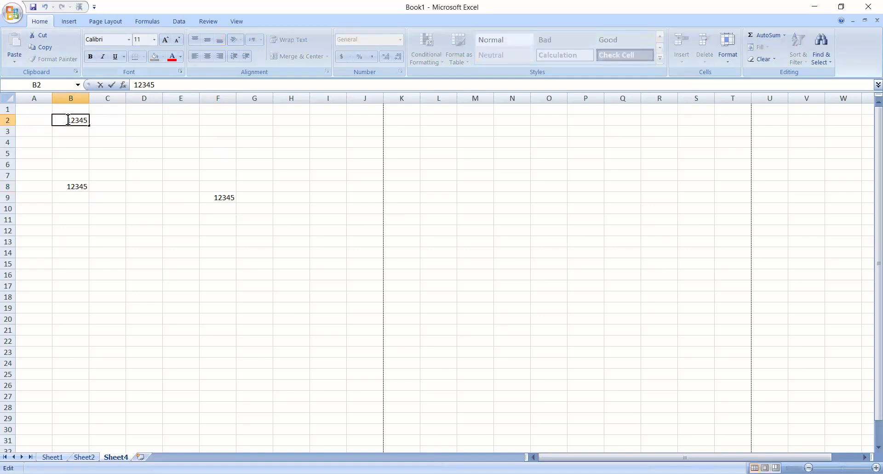
pyautogui.click(121, 142)
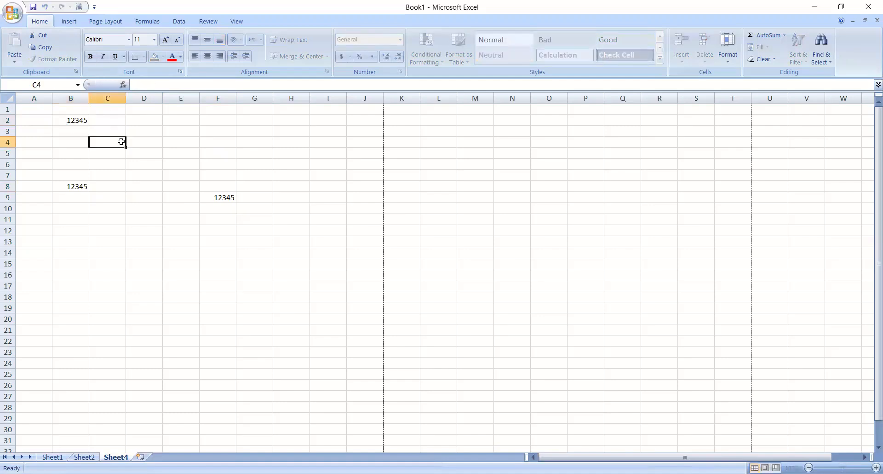
# - Try the Arial Unicode MS font on cell B2, and settle on Bahnschrift Light Condensed
pyautogui.click(70, 122)
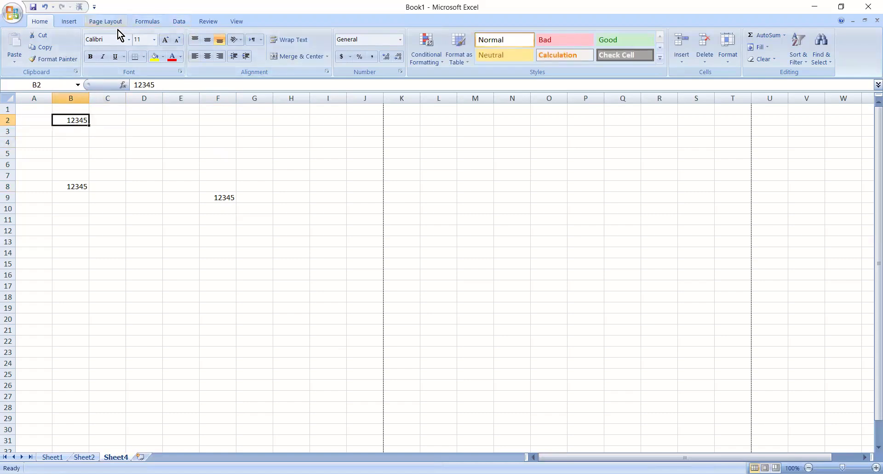
pyautogui.click(129, 39)
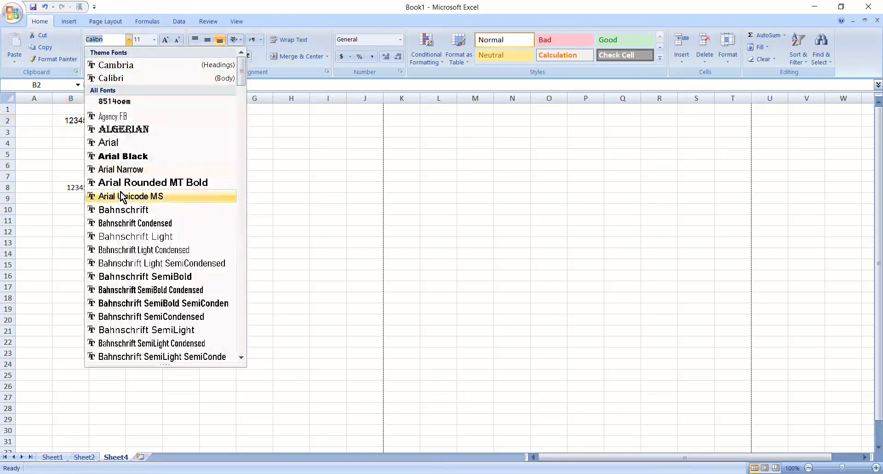
pyautogui.click(122, 196)
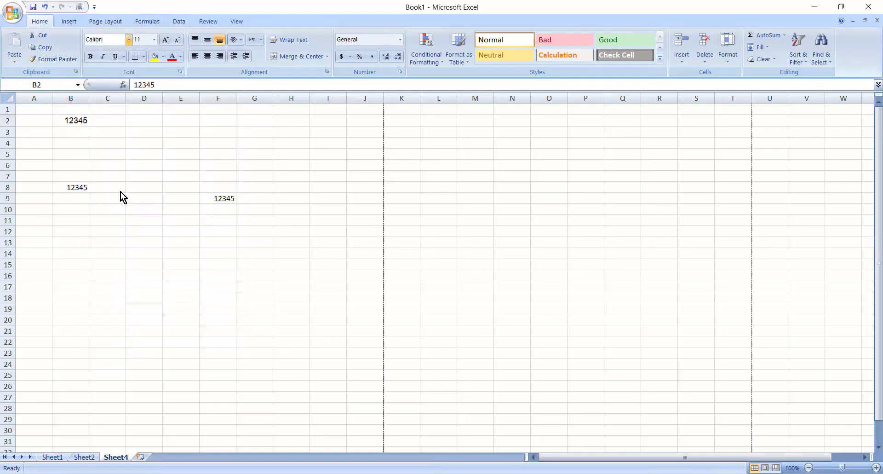
pyautogui.click(129, 40)
pyautogui.click(124, 249)
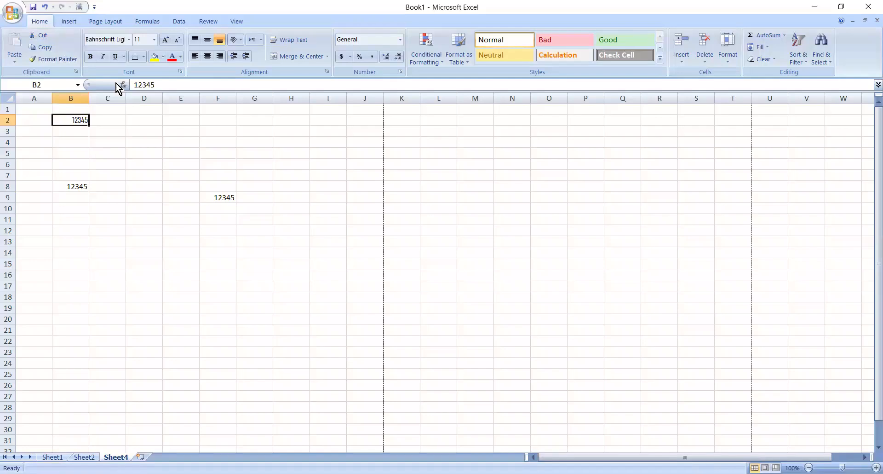
# - Set cell B2's font size to 20, and try increasing and decreasing it by one step
pyautogui.click(155, 40)
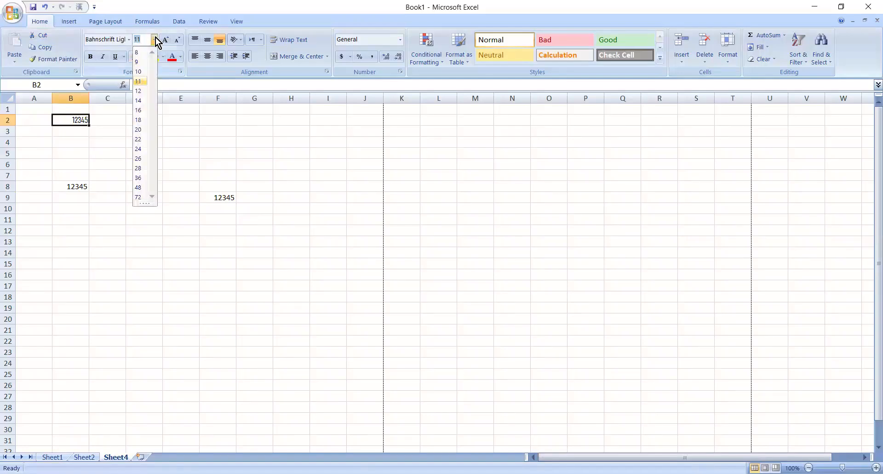
pyautogui.click(138, 129)
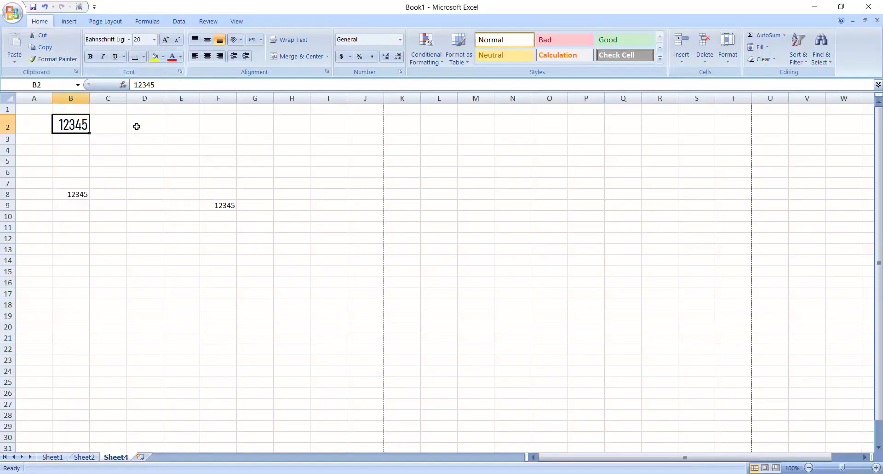
pyautogui.click(166, 40)
pyautogui.click(177, 40)
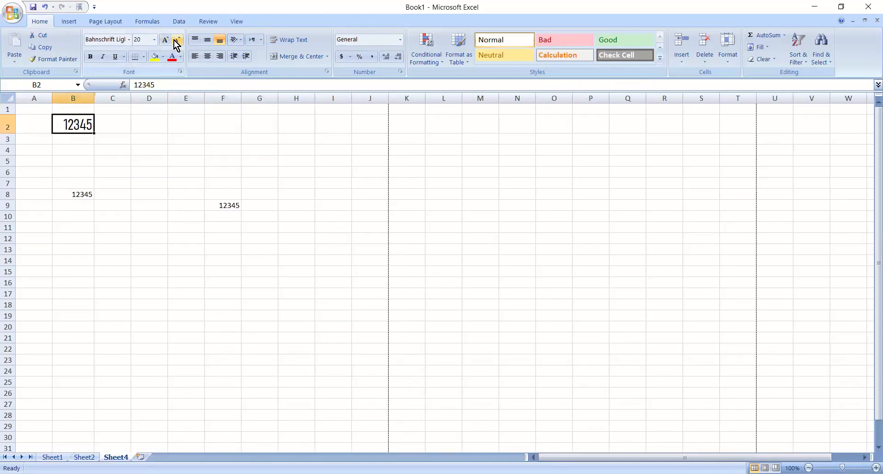
# - Make the number in cell B2 bold, italic and underlined
pyautogui.click(90, 57)
pyautogui.click(101, 57)
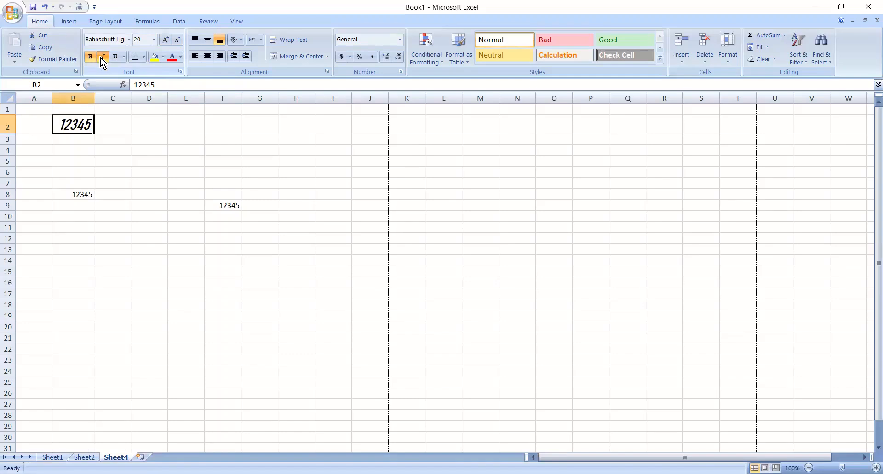
pyautogui.click(113, 57)
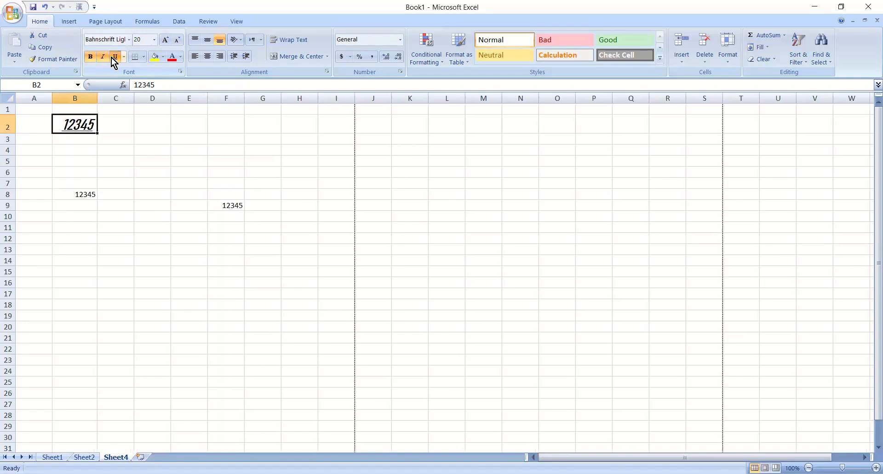
pyautogui.click(122, 137)
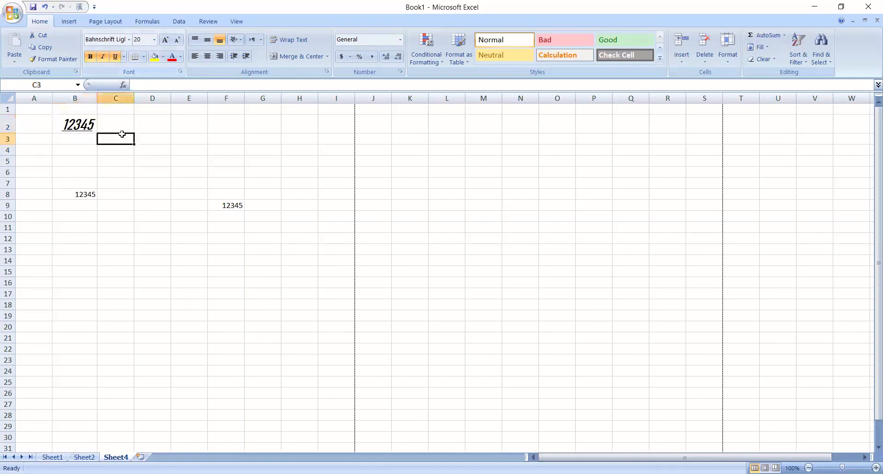
pyautogui.click(78, 150)
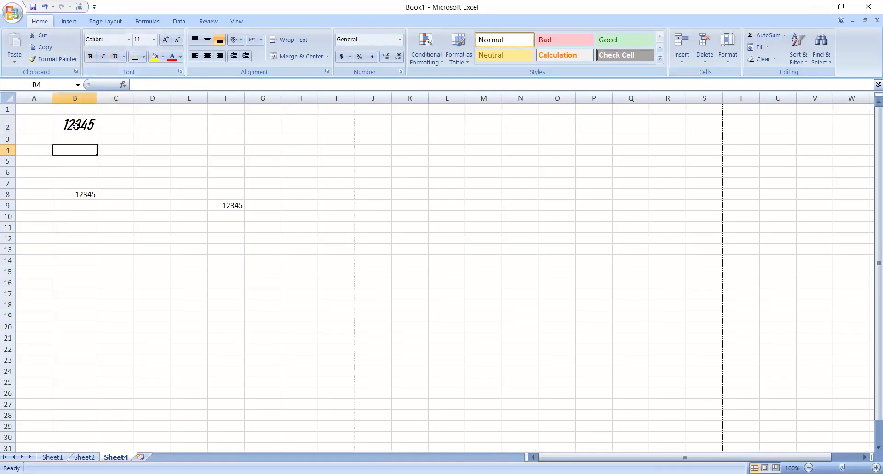
# - Apply a bottom border to cell B2
pyautogui.click(75, 125)
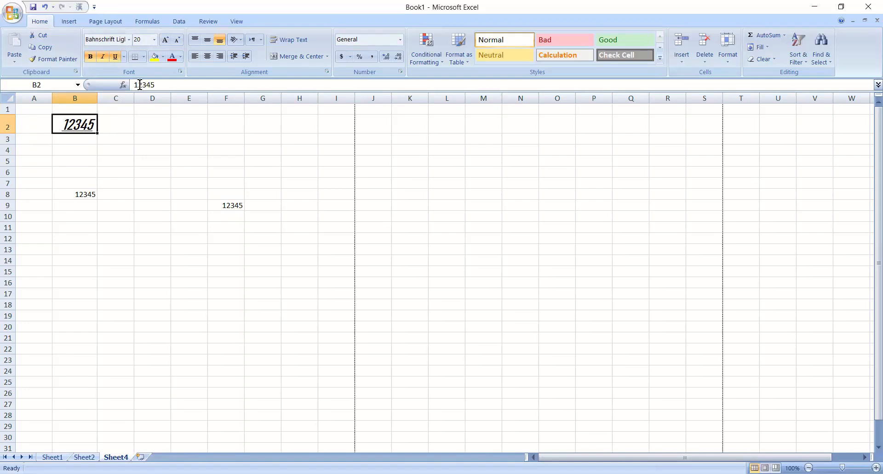
pyautogui.click(144, 57)
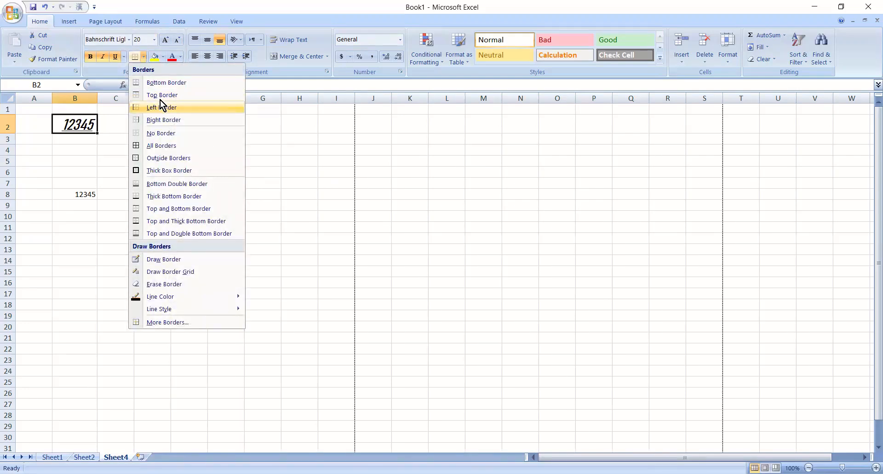
pyautogui.click(149, 82)
pyautogui.click(133, 163)
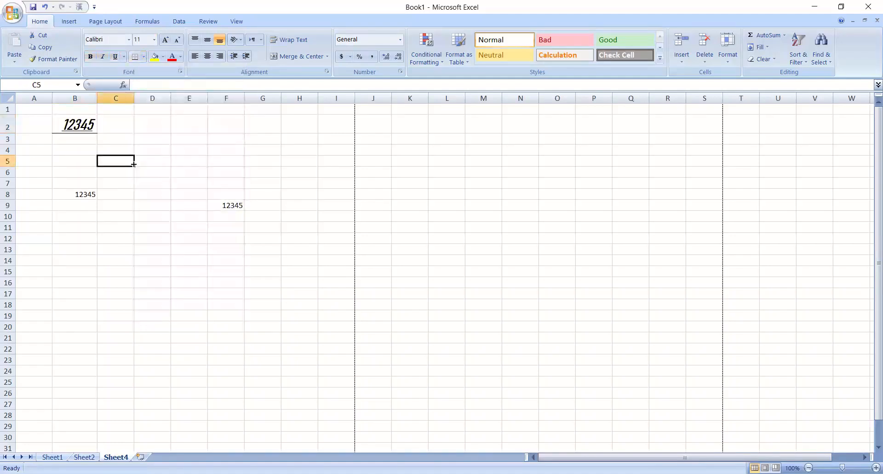
# - Draw borders along the top and bottom edges of cell B2 with a heavier line style, and leave border drawing
pyautogui.click(91, 132)
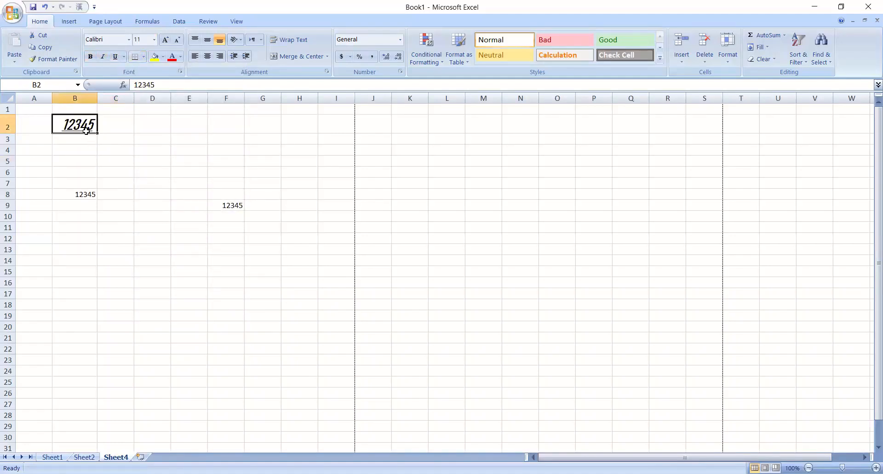
pyautogui.click(143, 56)
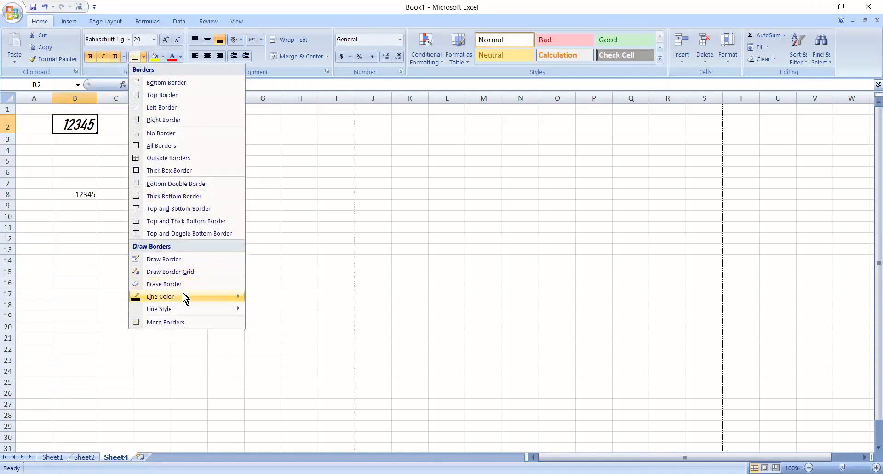
pyautogui.moveTo(183, 308)
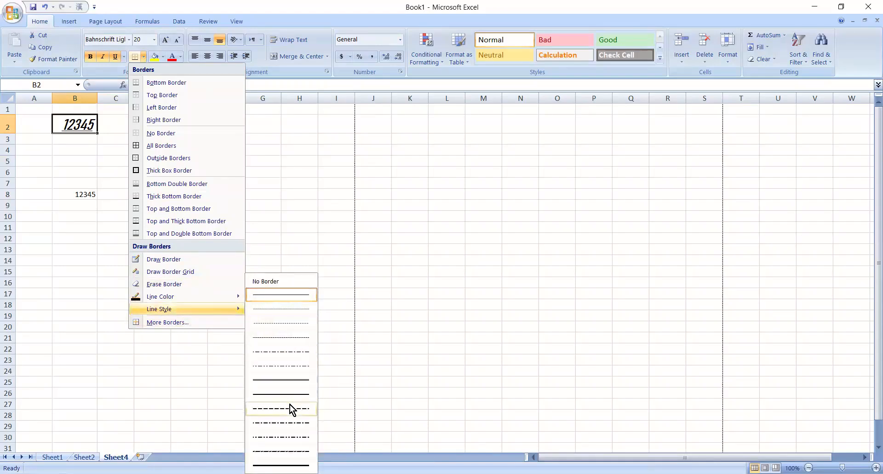
pyautogui.click(288, 379)
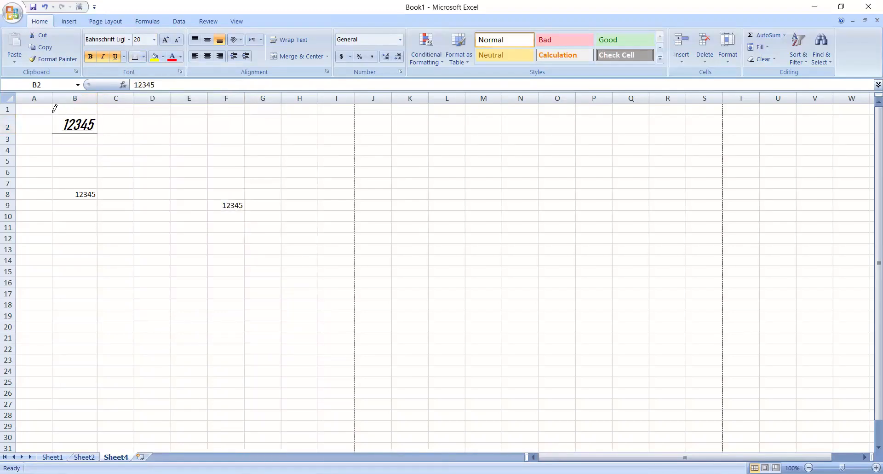
pyautogui.click(73, 114)
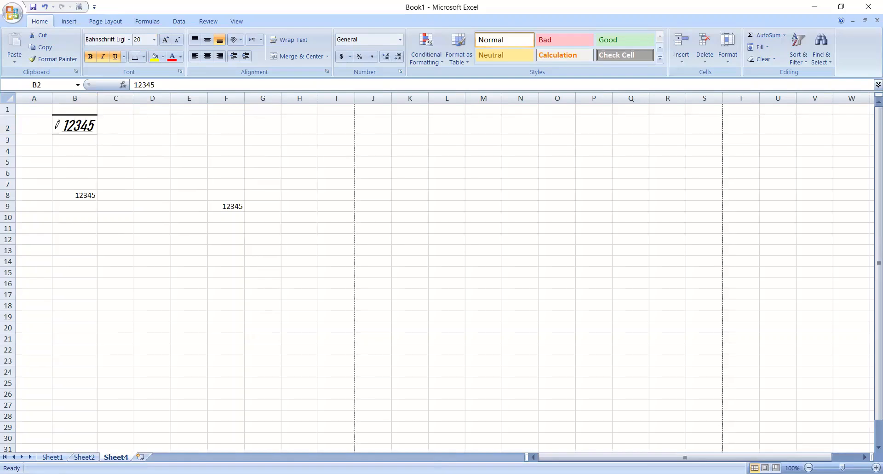
pyautogui.moveTo(64, 130); pyautogui.dragTo(98, 130)
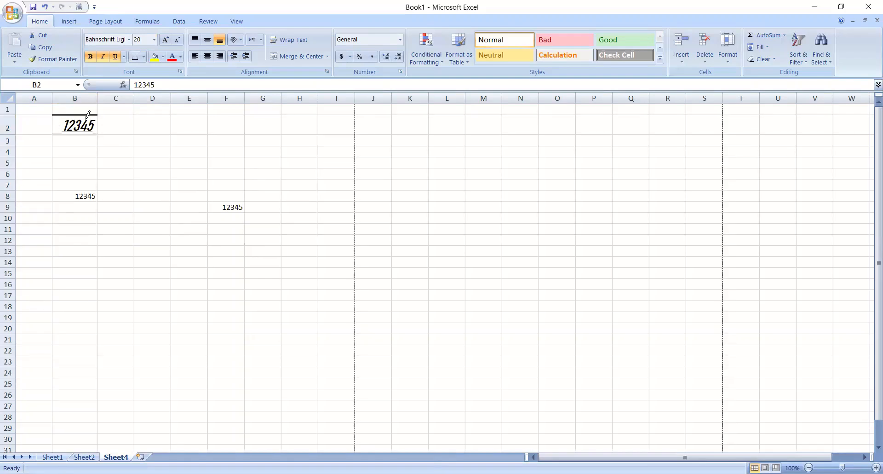
pyautogui.click(145, 54)
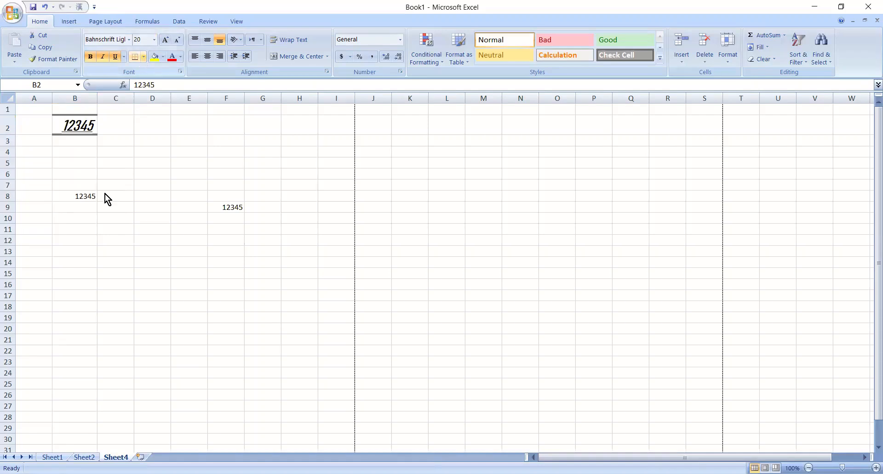
pyautogui.click(105, 194)
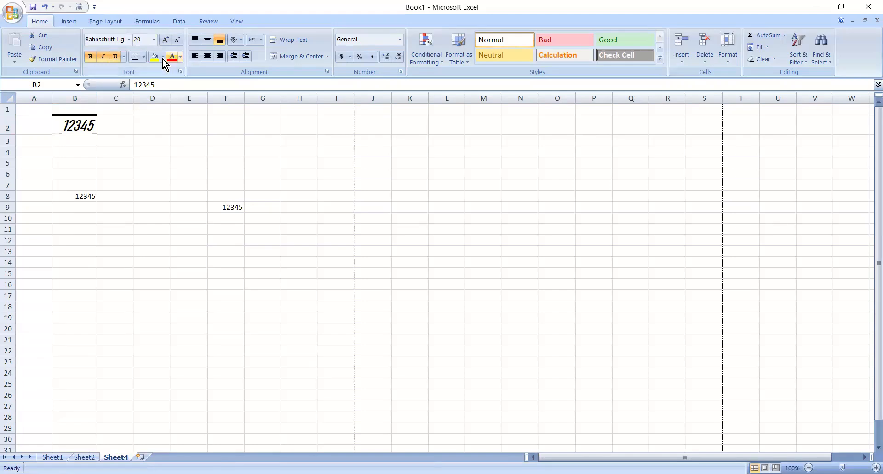
pyautogui.press('Escape')
pyautogui.click(111, 123)
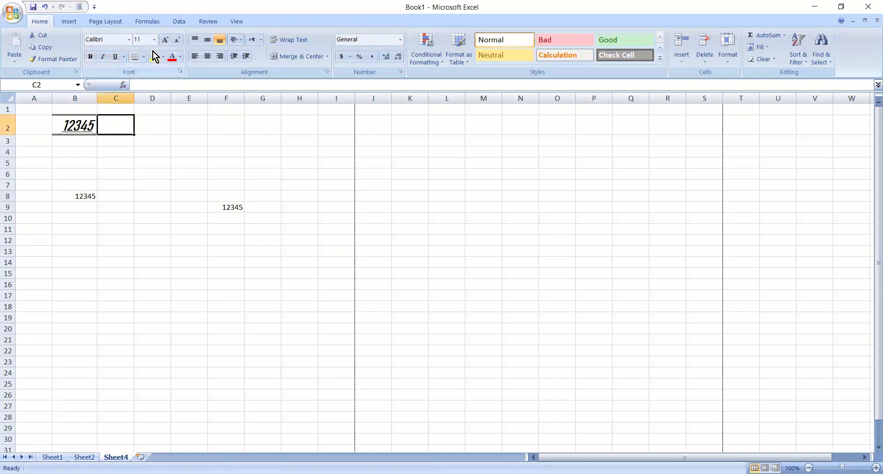
# - Fill cell B2 with yellow, and replace it with a light purple fill
pyautogui.click(90, 125)
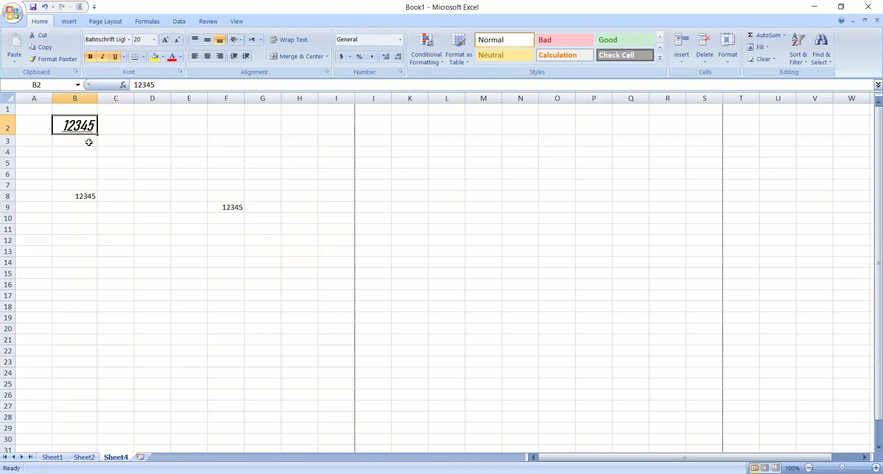
pyautogui.click(87, 141)
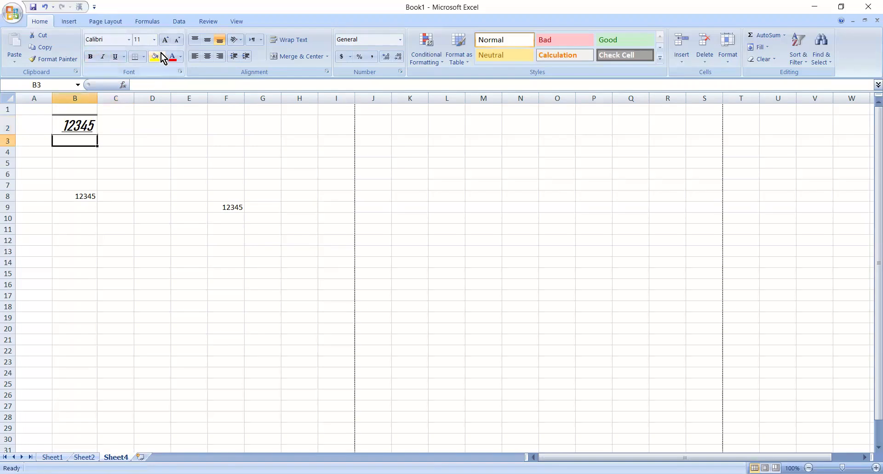
pyautogui.click(161, 53)
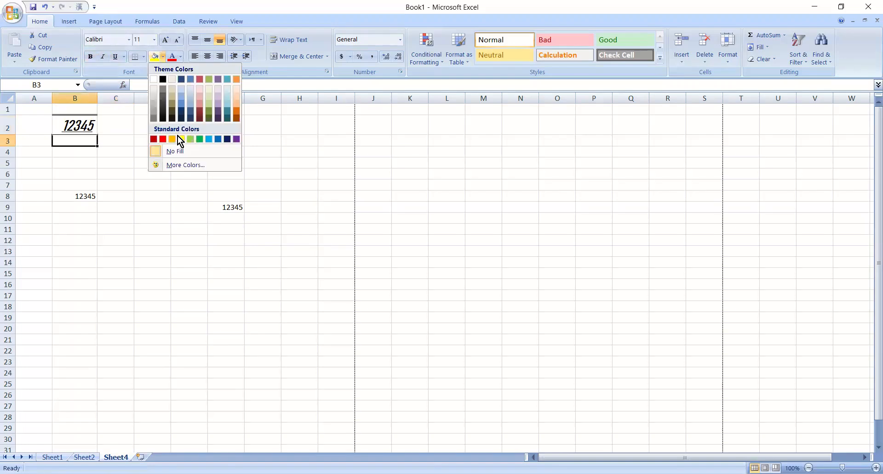
pyautogui.click(81, 130)
pyautogui.click(81, 127)
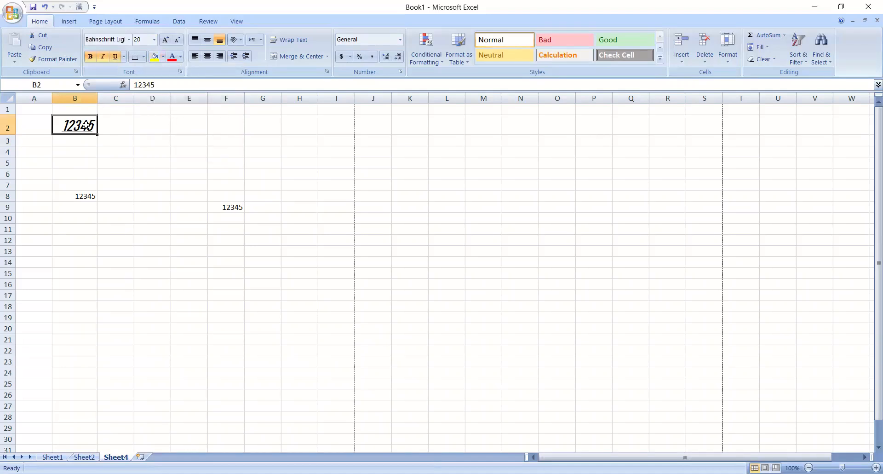
pyautogui.click(159, 60)
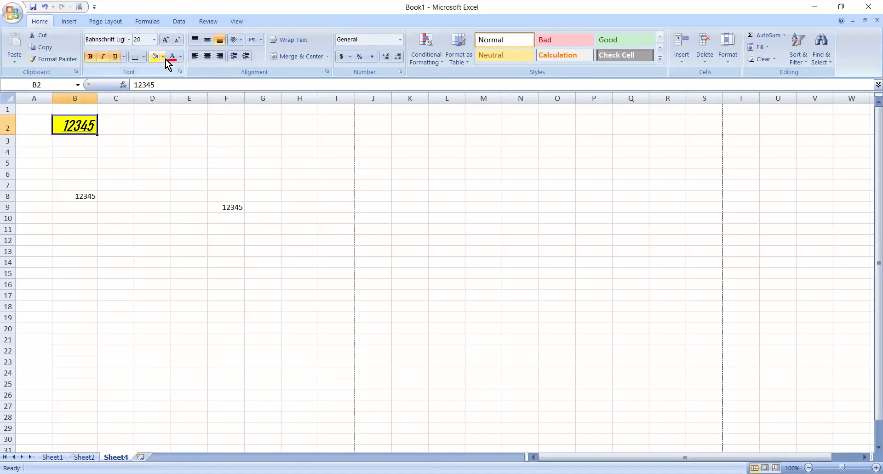
pyautogui.click(165, 59)
pyautogui.click(220, 96)
pyautogui.click(189, 182)
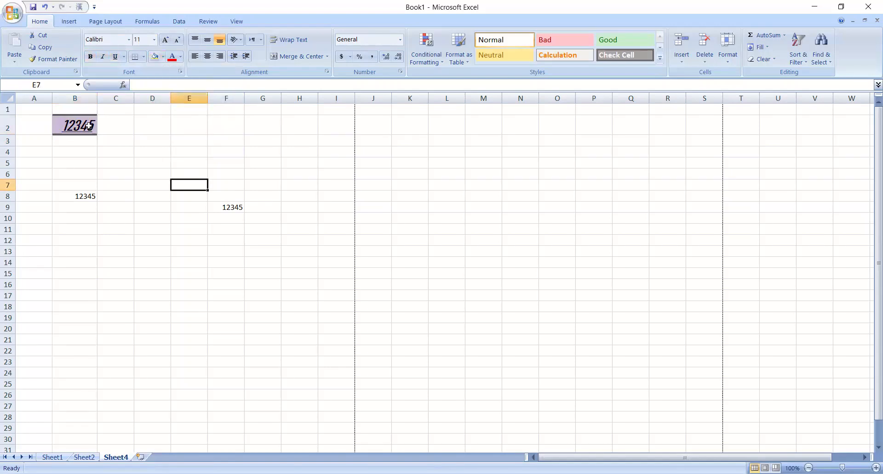
# - Set the number in cell B8 to red font colour and size 18
pyautogui.click(83, 196)
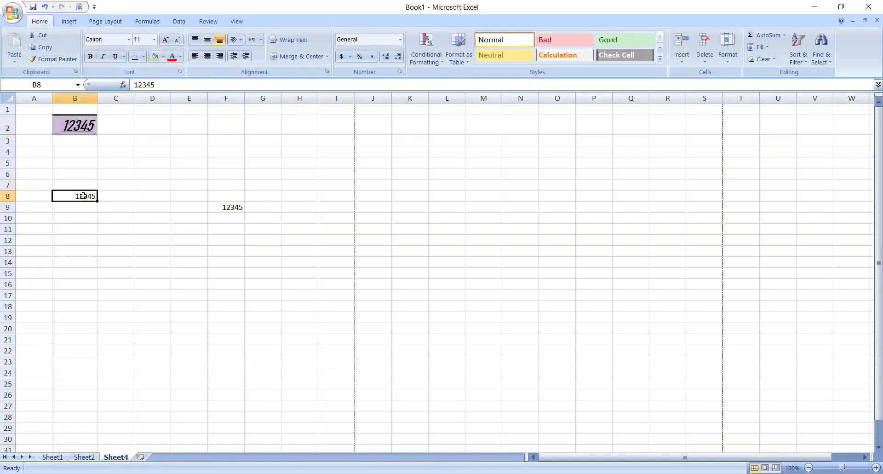
pyautogui.click(180, 56)
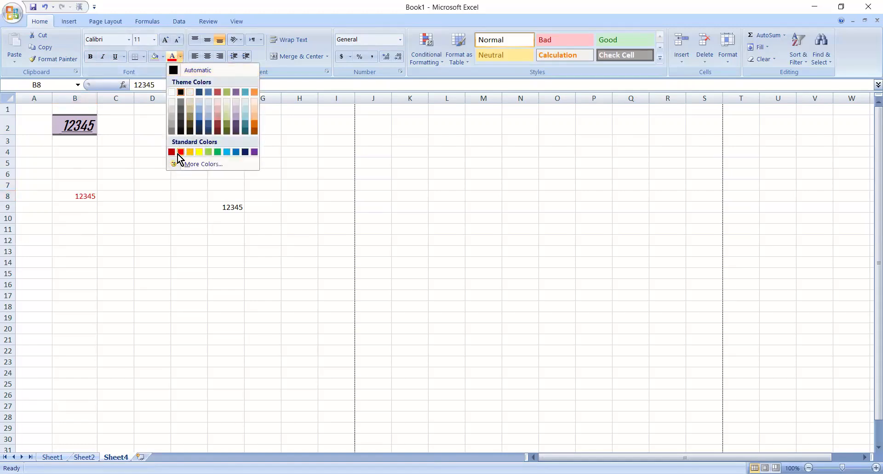
pyautogui.click(180, 151)
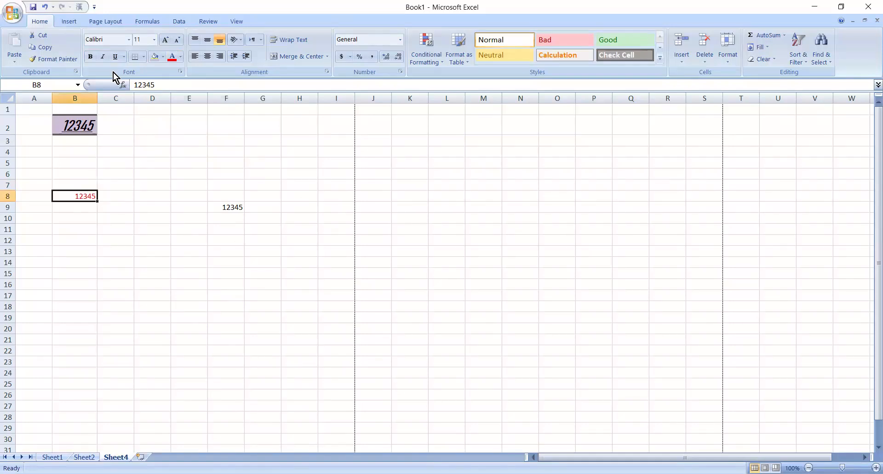
pyautogui.click(156, 42)
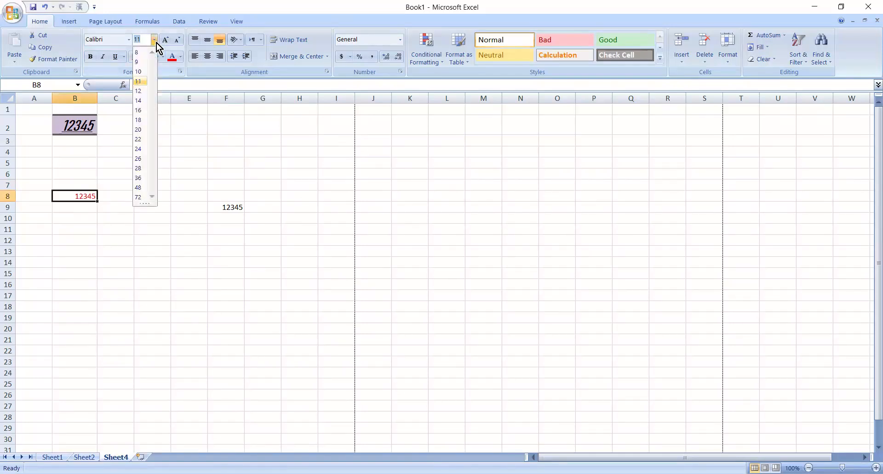
pyautogui.click(142, 121)
pyautogui.click(180, 164)
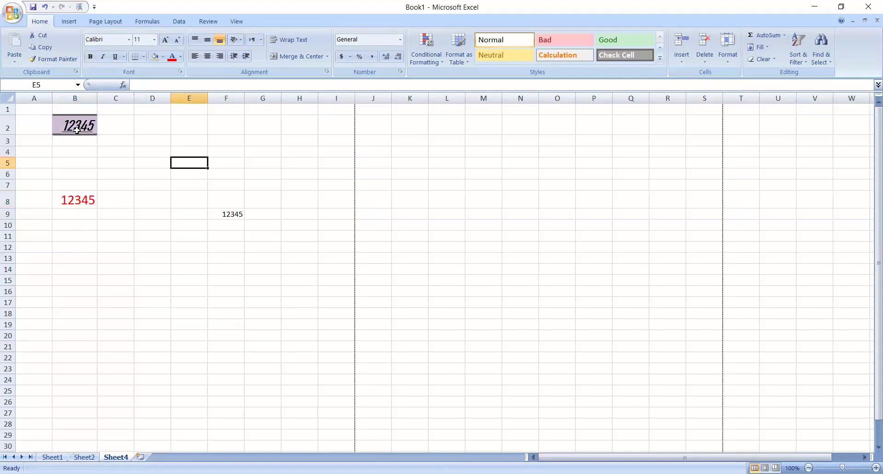
# - Copy cell B2's formatting to cell F9 with Format Painter, and widen column F to fit the number
pyautogui.click(220, 214)
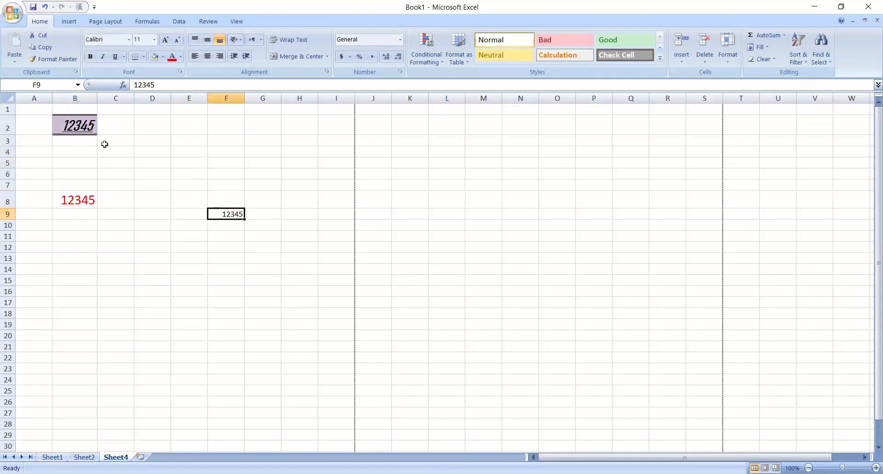
pyautogui.click(77, 126)
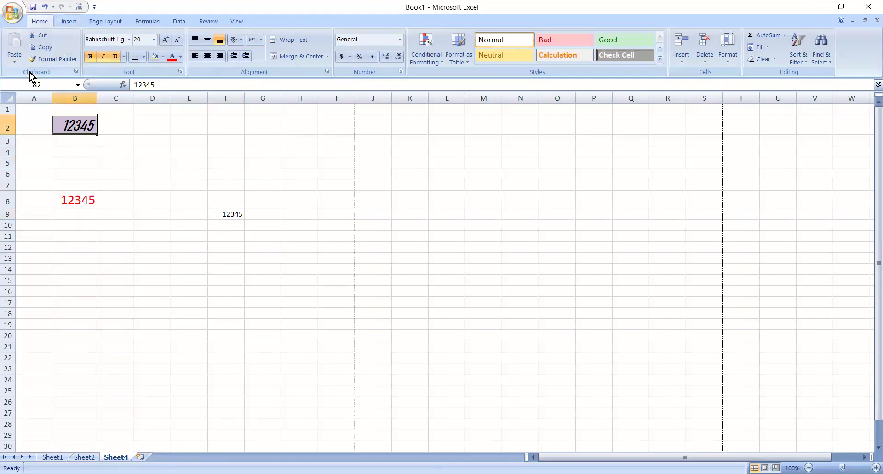
pyautogui.click(78, 162)
pyautogui.click(69, 123)
pyautogui.click(45, 60)
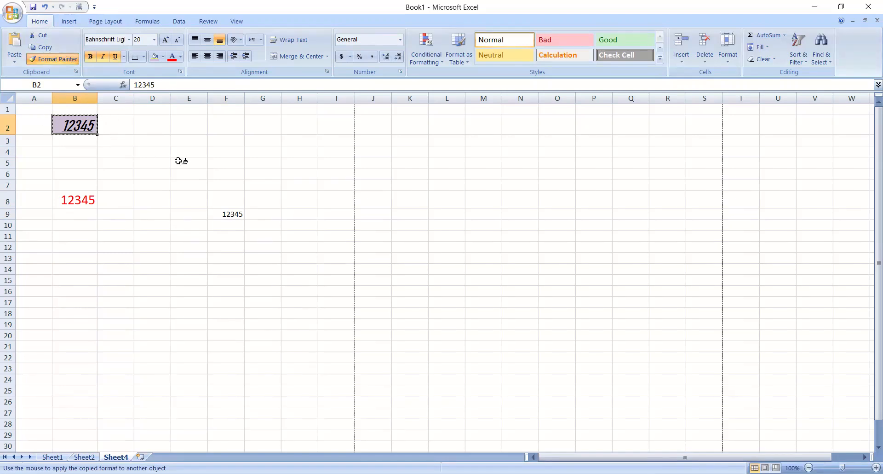
pyautogui.click(226, 214)
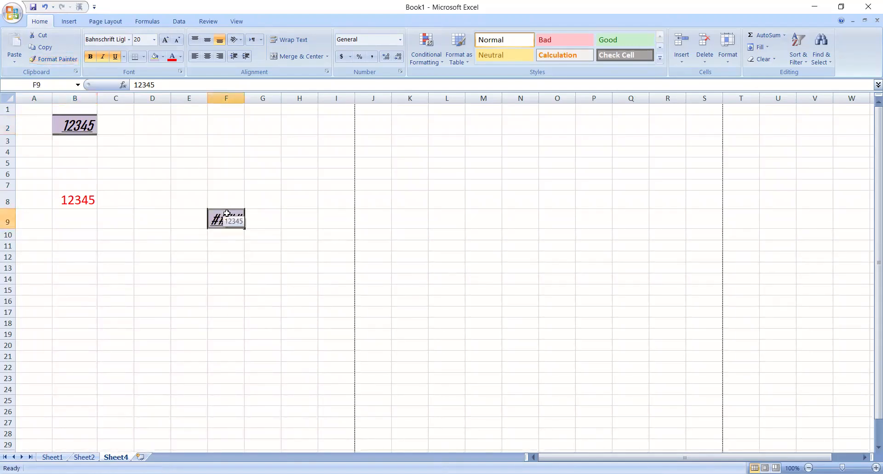
pyautogui.moveTo(244, 94); pyautogui.dragTo(252, 94)
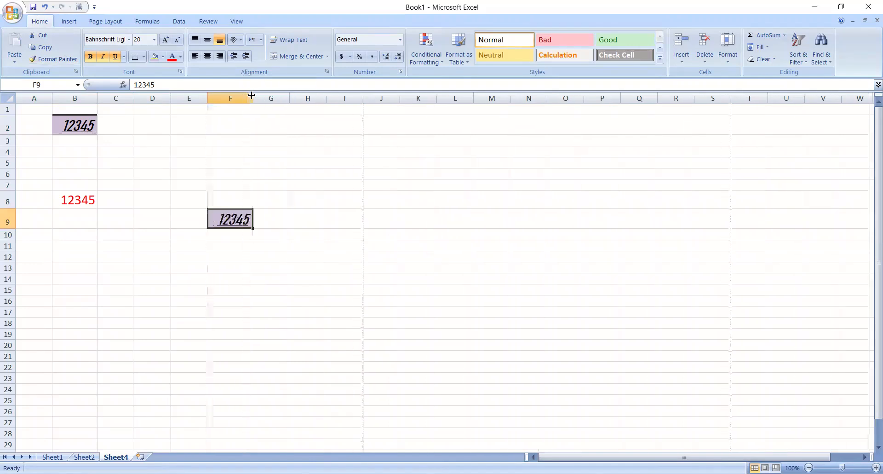
pyautogui.click(275, 245)
pyautogui.click(225, 219)
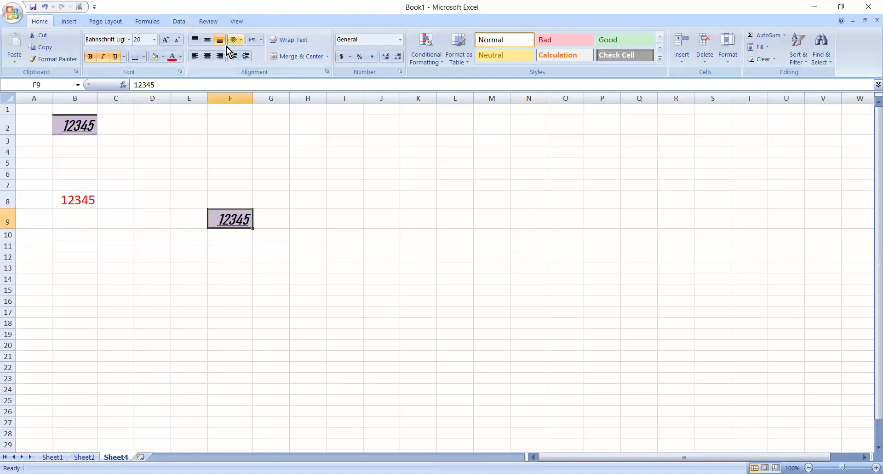
# - Enter the text asdf in cell D5
pyautogui.click(157, 169)
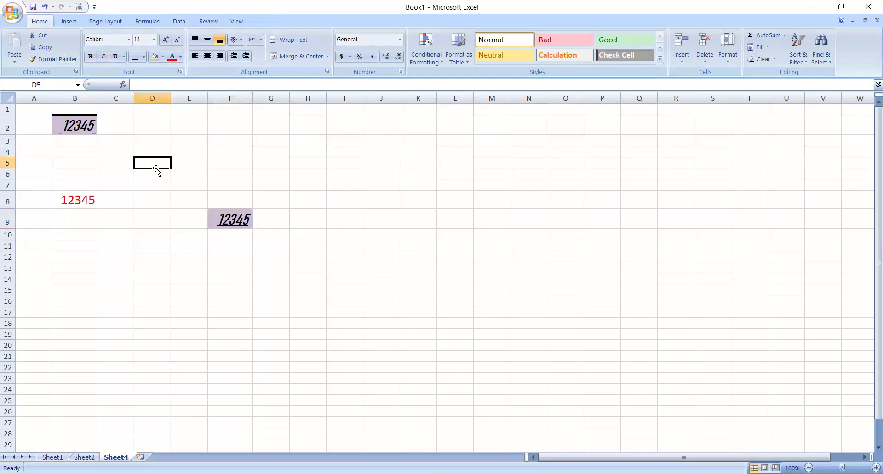
pyautogui.write('asdf')
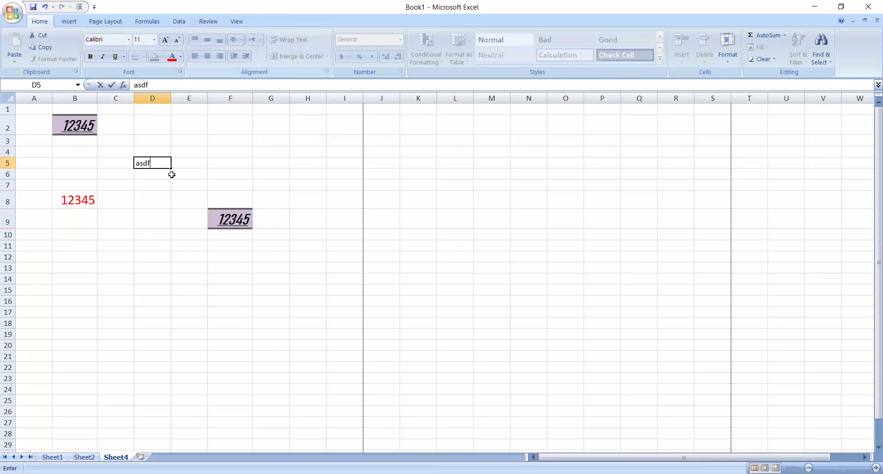
pyautogui.click(173, 182)
pyautogui.click(150, 168)
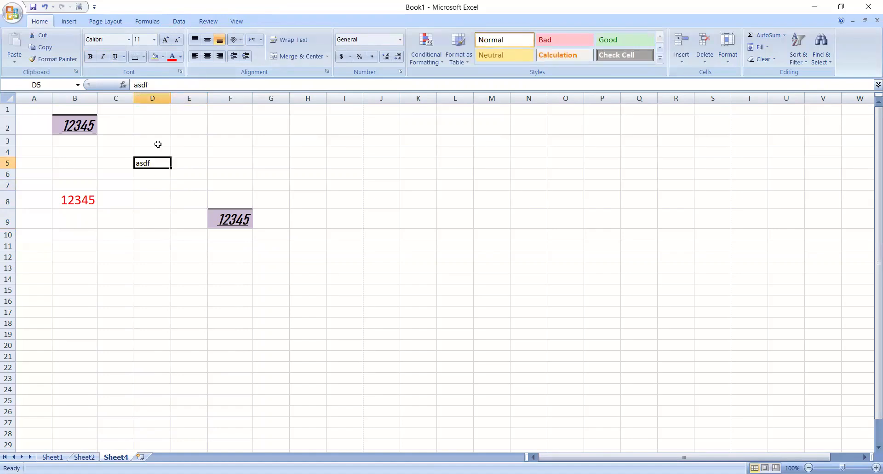
# - Try middle, centre and left alignment on cell D5, and settle on right and bottom alignment
pyautogui.click(208, 41)
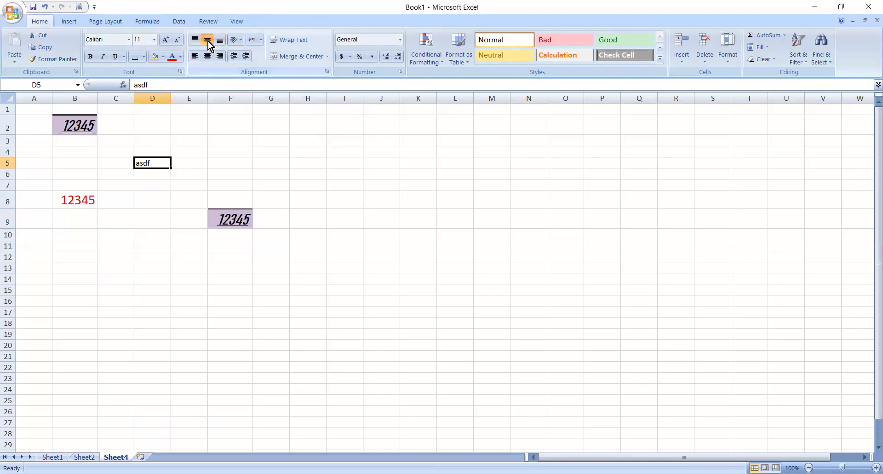
pyautogui.click(208, 55)
pyautogui.click(194, 56)
pyautogui.click(218, 60)
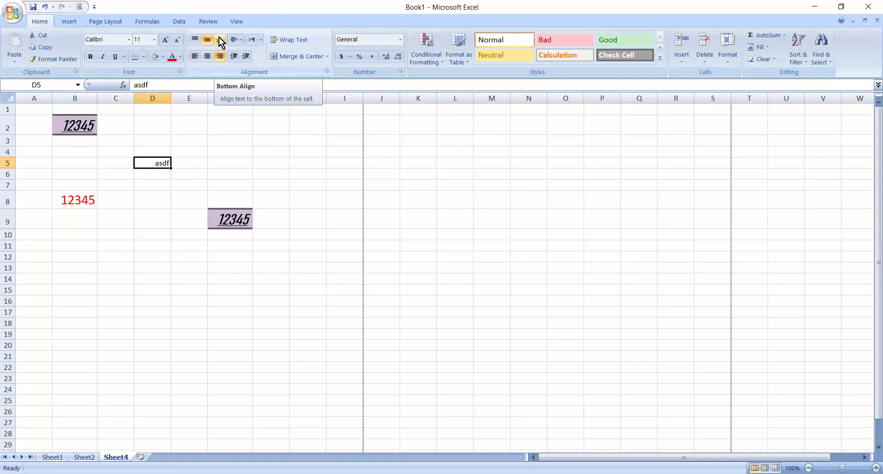
pyautogui.click(219, 38)
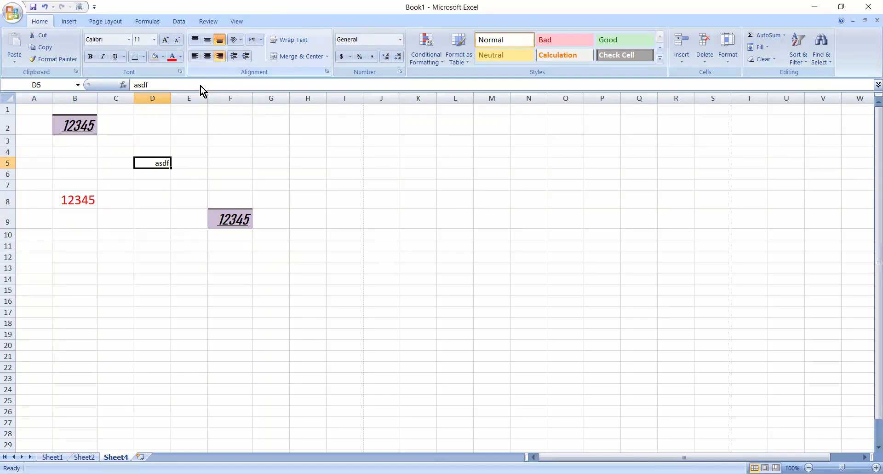
# - Try left alignment on cell B8, and centre its number horizontally and vertically
pyautogui.click(84, 206)
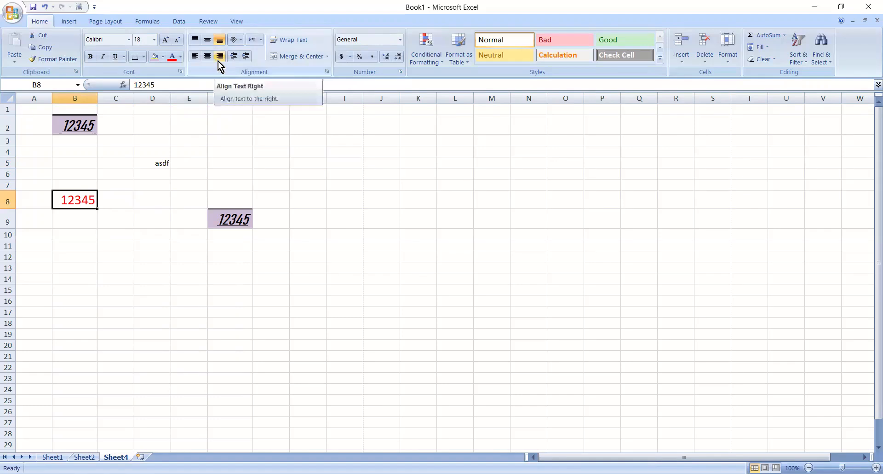
pyautogui.click(194, 57)
pyautogui.click(207, 56)
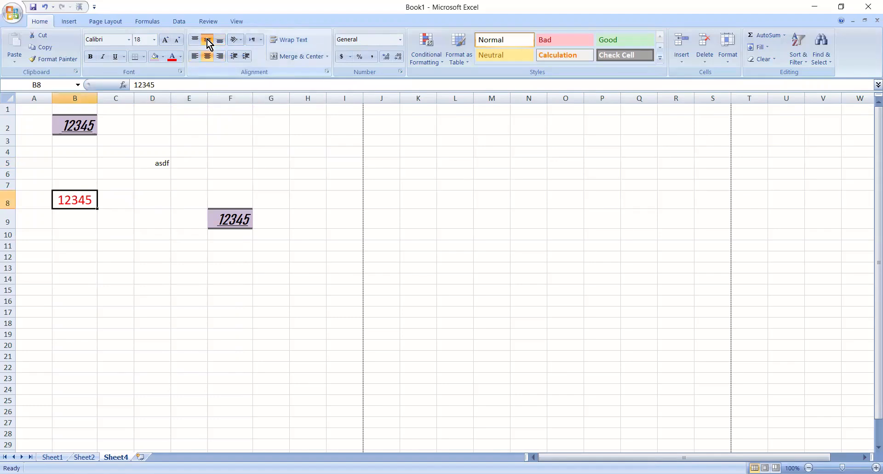
pyautogui.click(188, 150)
# - Try increasing and decreasing the indent of the text in cell D5
pyautogui.click(156, 163)
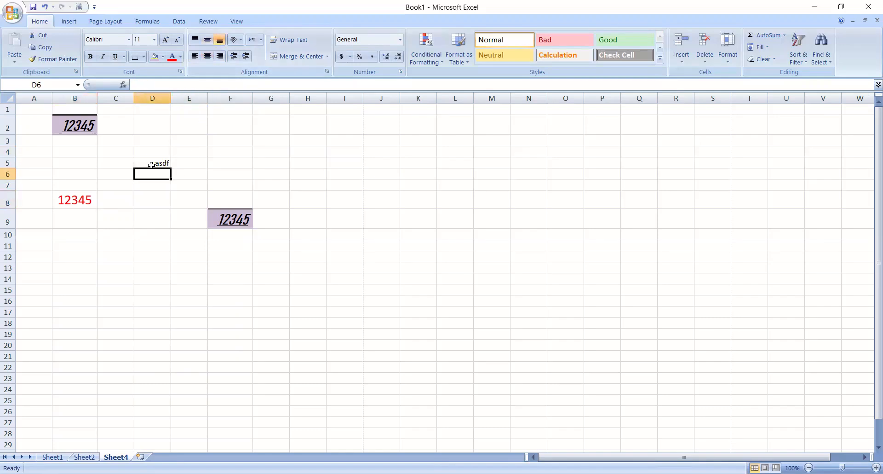
pyautogui.click(241, 56)
pyautogui.click(241, 57)
pyautogui.click(241, 57)
pyautogui.click(231, 57)
pyautogui.click(232, 57)
pyautogui.click(232, 57)
pyautogui.click(219, 136)
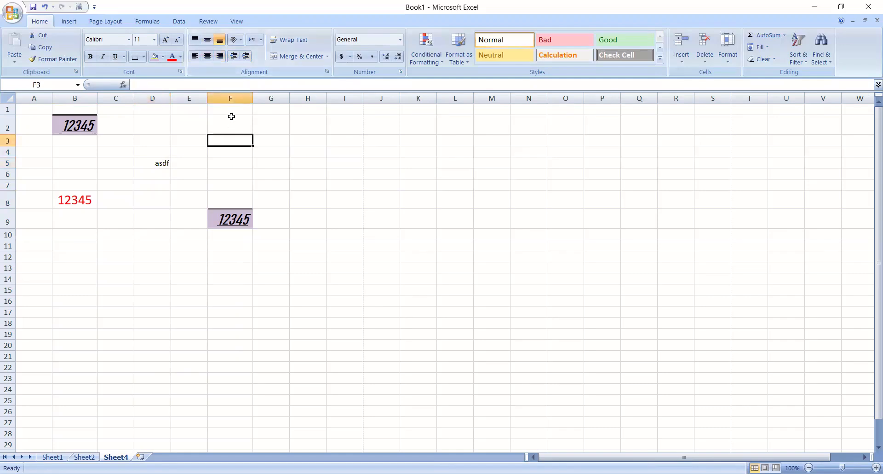
# - Enter the text adasfslfdsggerhrhhbfdb in cell E3
pyautogui.click(182, 140)
pyautogui.write('adasfslfds')
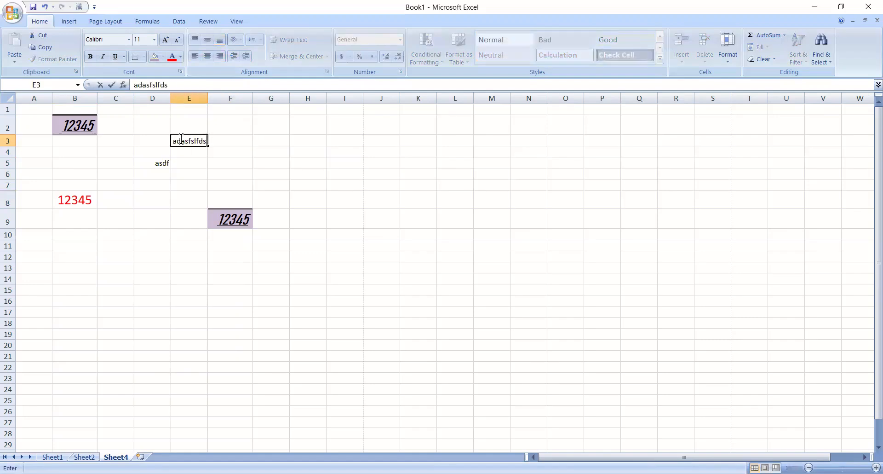
pyautogui.write('ggerhrhhbfdb')
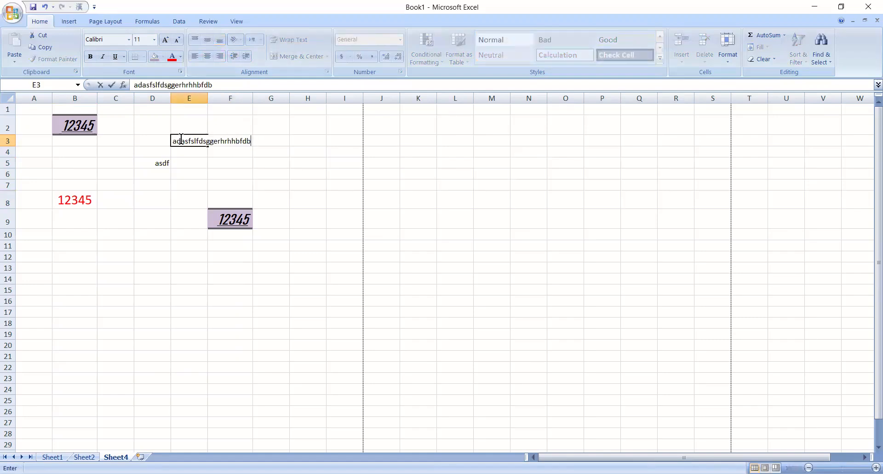
pyautogui.click(213, 154)
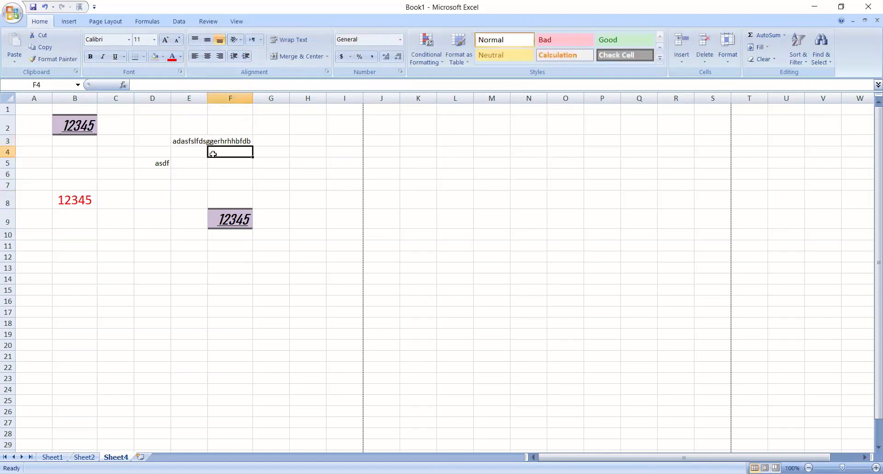
# - Check how the long text in cell E3 spills into F3, and wrap it within E3
pyautogui.click(185, 142)
pyautogui.click(230, 140)
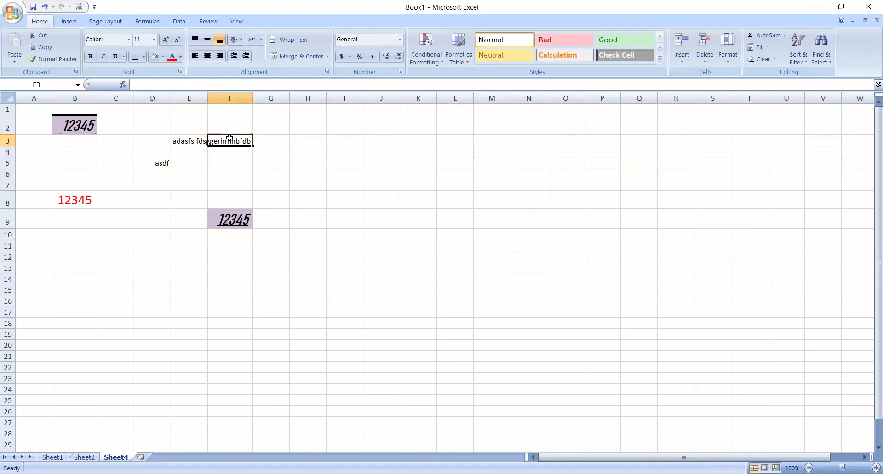
pyautogui.click(189, 140)
pyautogui.click(191, 160)
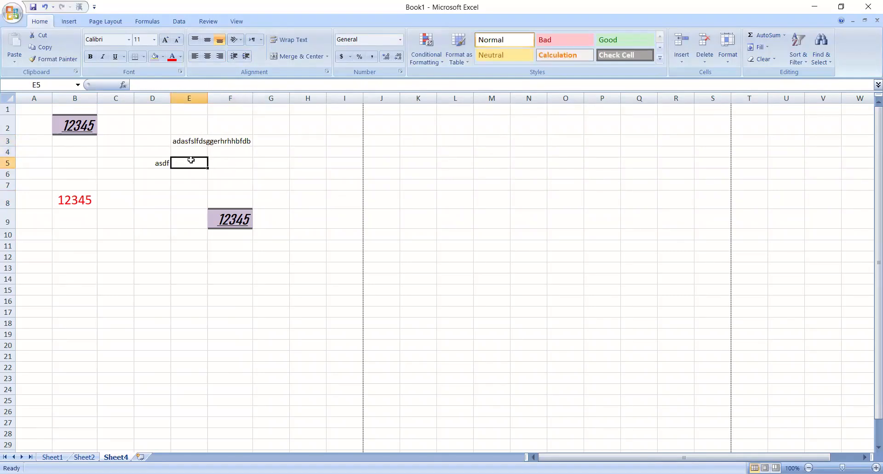
pyautogui.click(191, 142)
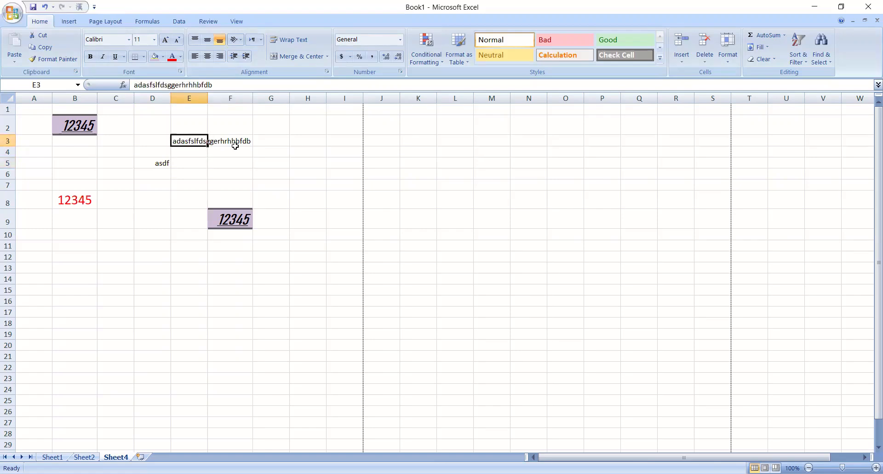
pyautogui.click(184, 151)
pyautogui.click(188, 140)
pyautogui.click(292, 40)
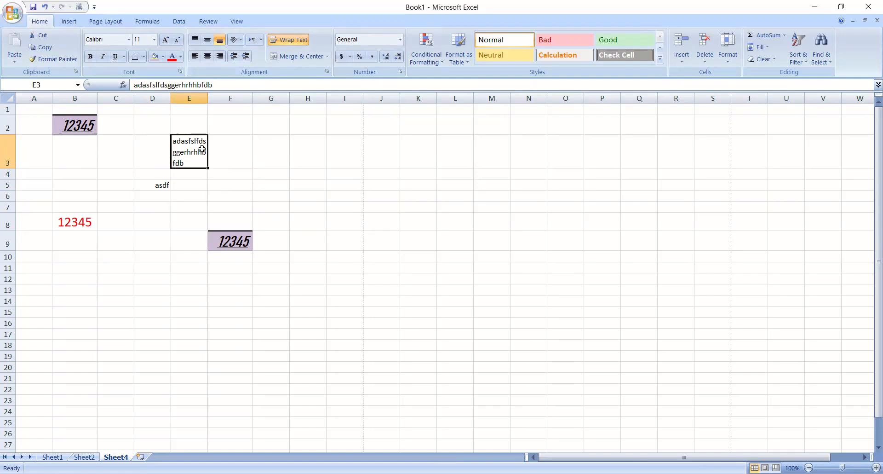
# - Enter the text xc vvsdfwefsaxc in cell H6 and wrap it within the cell
pyautogui.click(290, 197)
pyautogui.write('xc vvsdfwefsaxc')
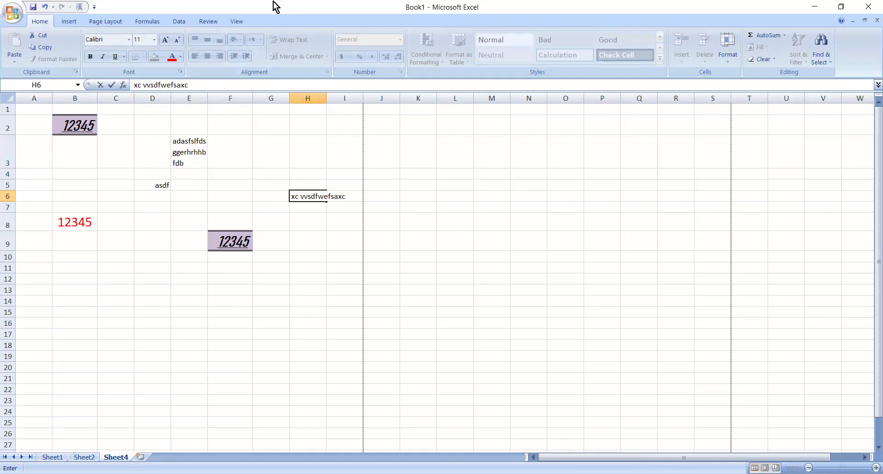
pyautogui.click(265, 164)
pyautogui.click(308, 201)
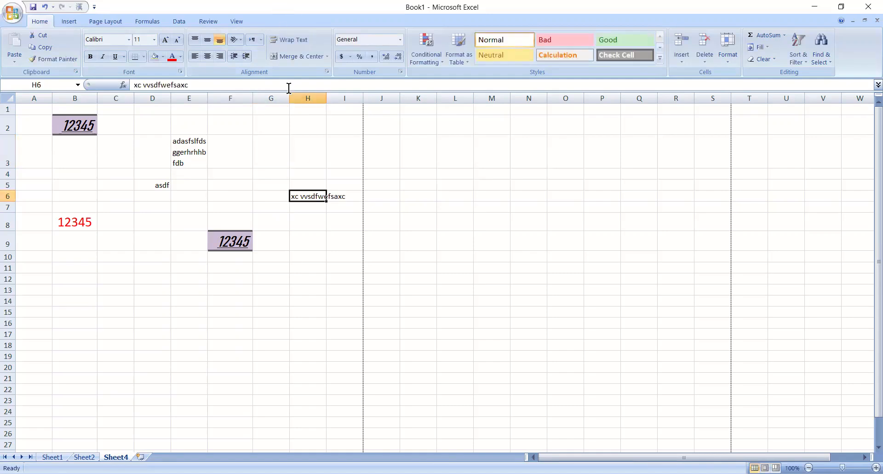
pyautogui.click(278, 38)
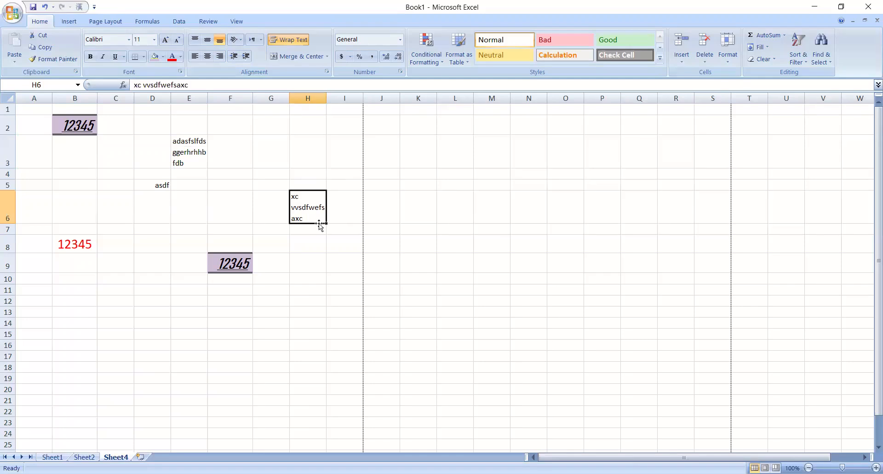
# - Enter the text qwdwqdwqfwefewgfewgewgewg in cell H4
pyautogui.click(304, 177)
pyautogui.write('qwdwq')
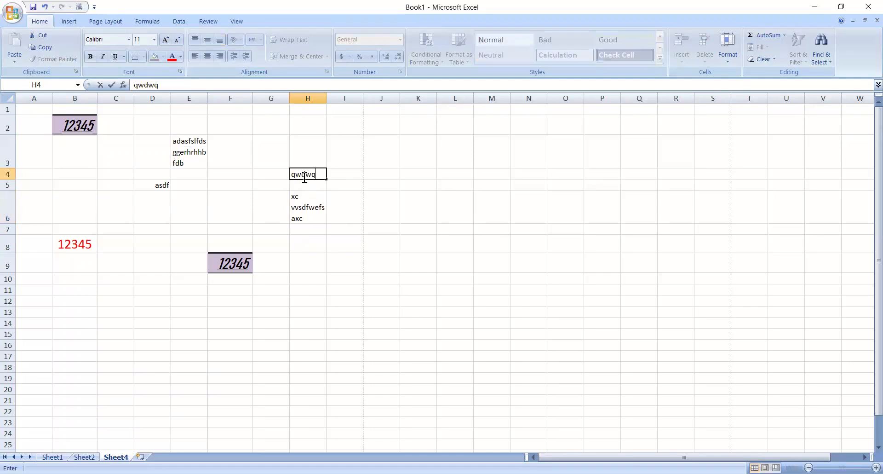
pyautogui.write('dwqfwefewgfewgewgewg')
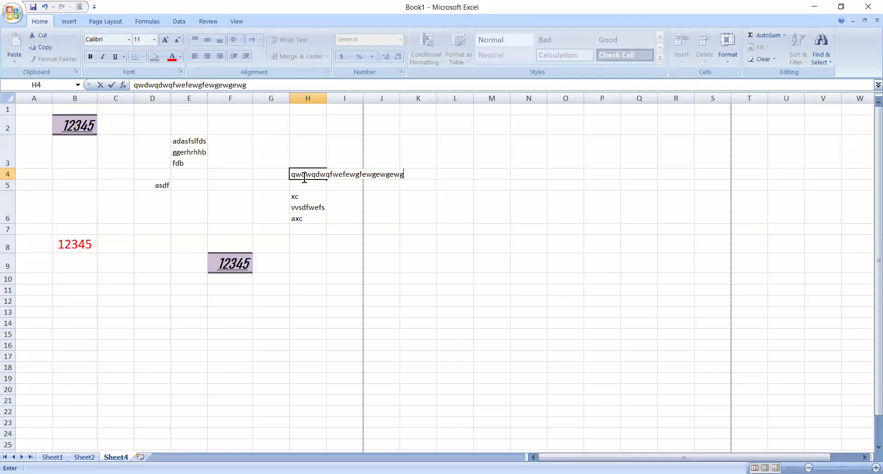
pyautogui.click(339, 225)
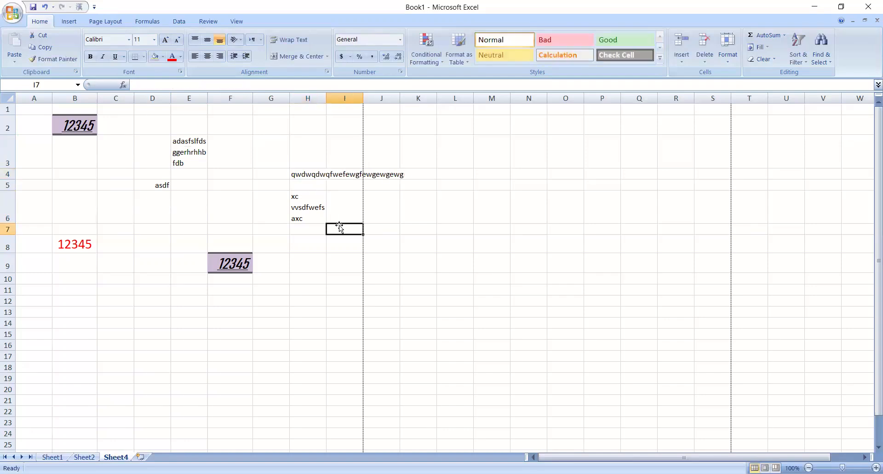
# - Fill the text of cell H4 across to J4, and undo both the fill and the text entry
pyautogui.click(301, 174)
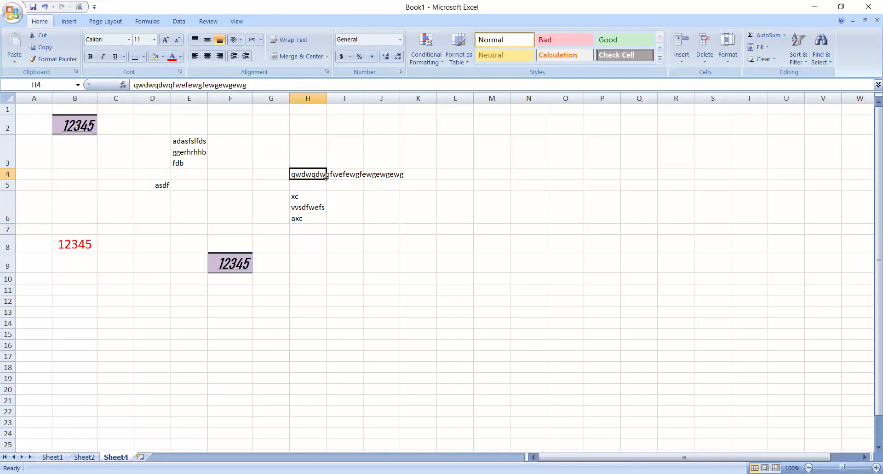
pyautogui.click(319, 184)
pyautogui.click(313, 171)
pyautogui.moveTo(326, 179); pyautogui.dragTo(393, 176)
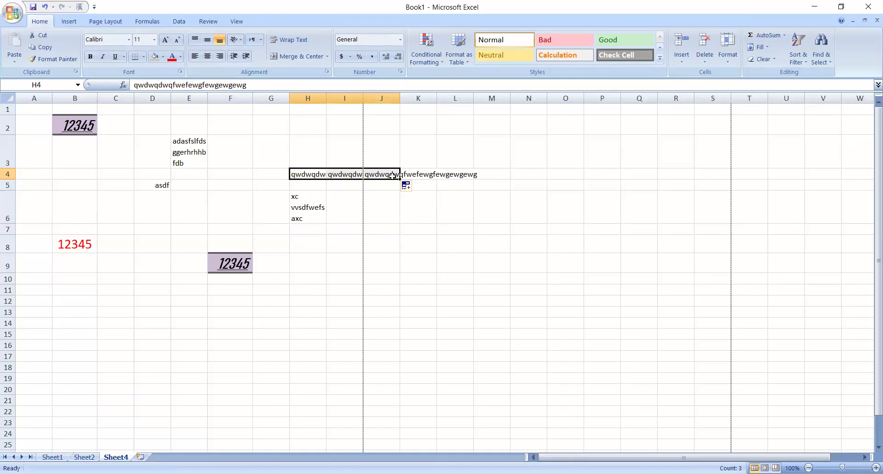
pyautogui.click(388, 193)
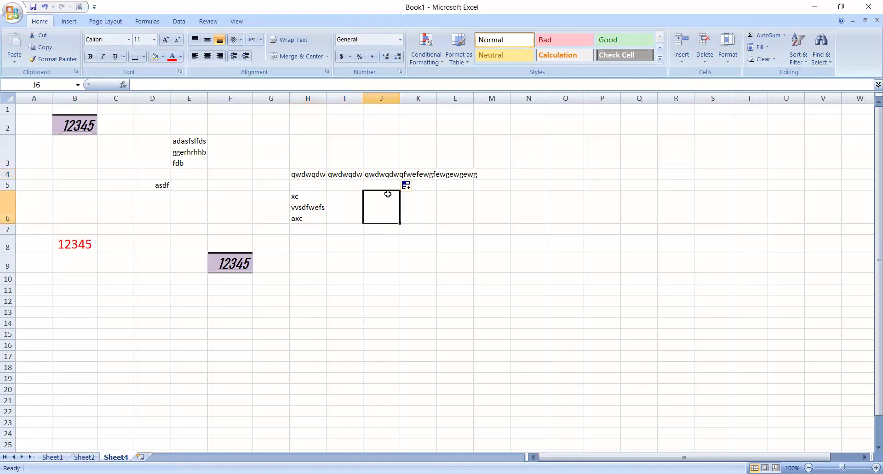
pyautogui.hotkey('ctrl', 'z')
pyautogui.hotkey('ctrl', 'z')
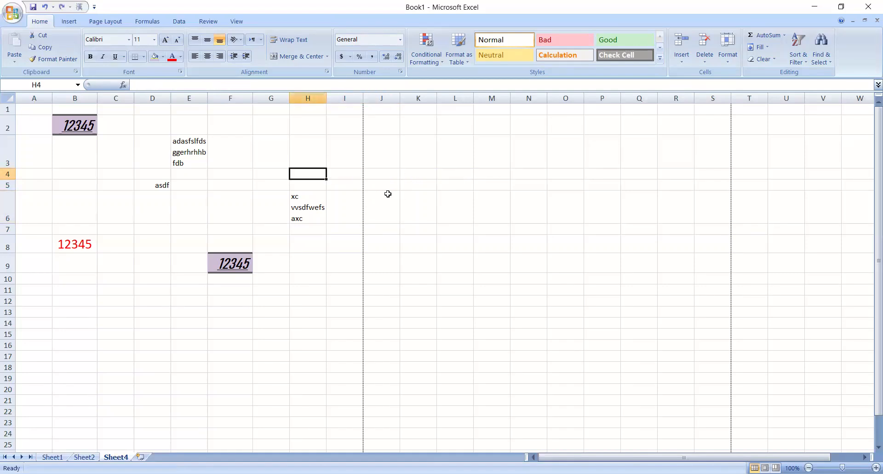
# - Enter the text sdsdfwfwefwegweg in cell H4
pyautogui.write('sdsdfwfwefwegweg')
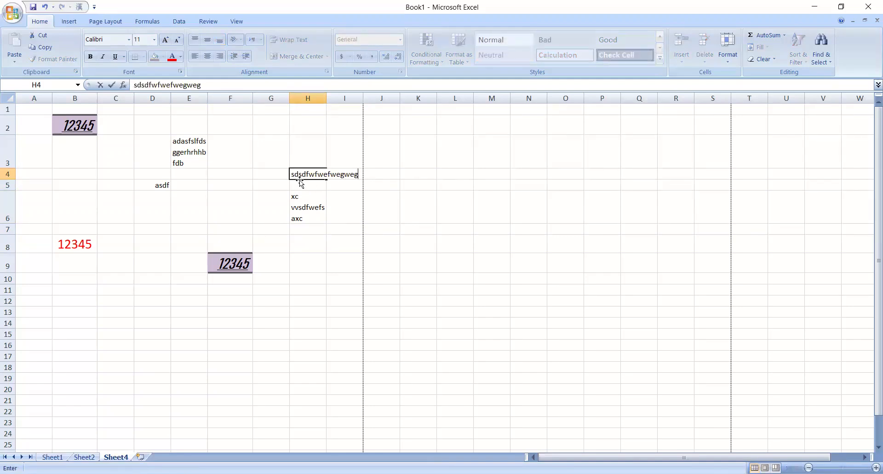
pyautogui.click(273, 159)
# - Move the text from cell H4 to I4, and undo the move
pyautogui.click(307, 171)
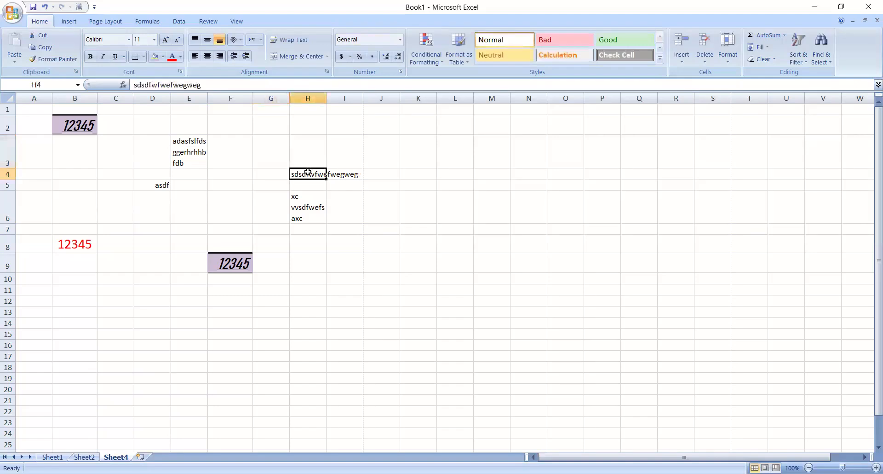
pyautogui.moveTo(327, 174); pyautogui.dragTo(350, 172)
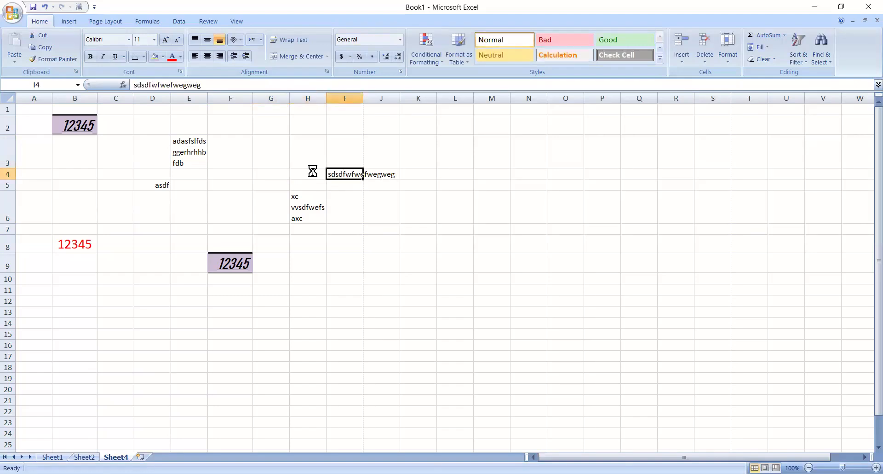
pyautogui.hotkey('ctrl', 'z')
# - Merge and centre cells H4 and I4, and check the merged cell
pyautogui.hotkey('shift', 'Right')
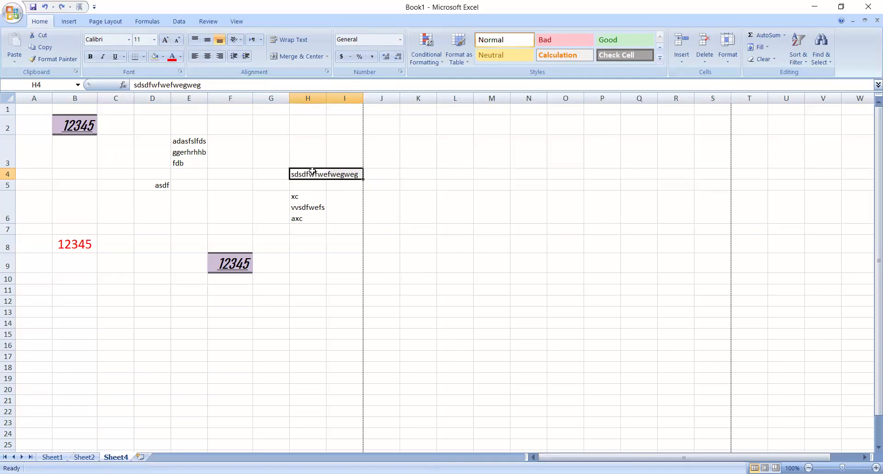
pyautogui.click(287, 52)
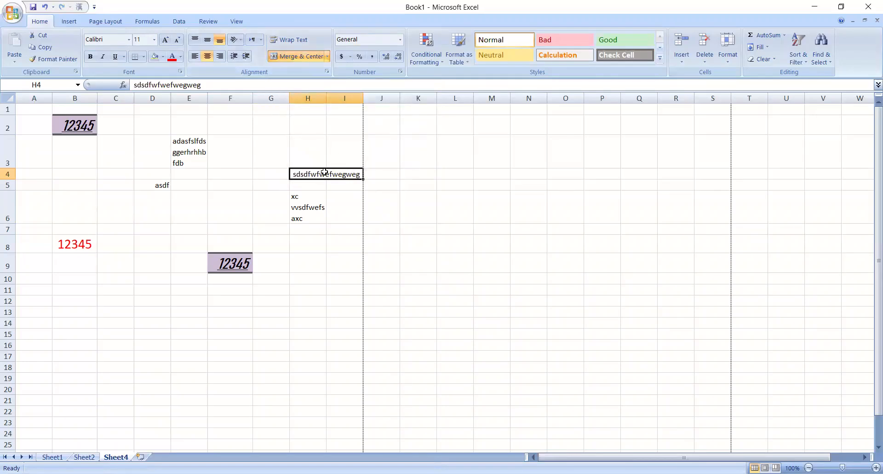
pyautogui.click(342, 192)
pyautogui.click(341, 173)
# - Enter the text csafcsasffwefwefwqf in cell D13
pyautogui.click(148, 306)
pyautogui.write('csafcsasffwefwefwqf')
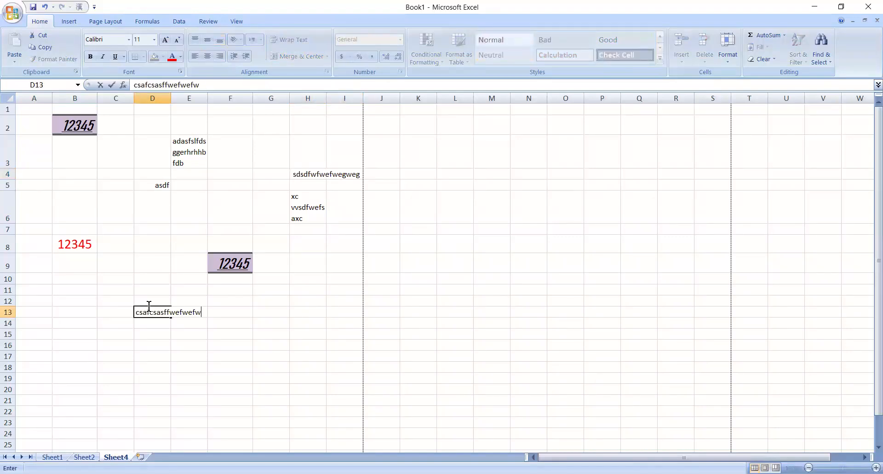
pyautogui.click(175, 337)
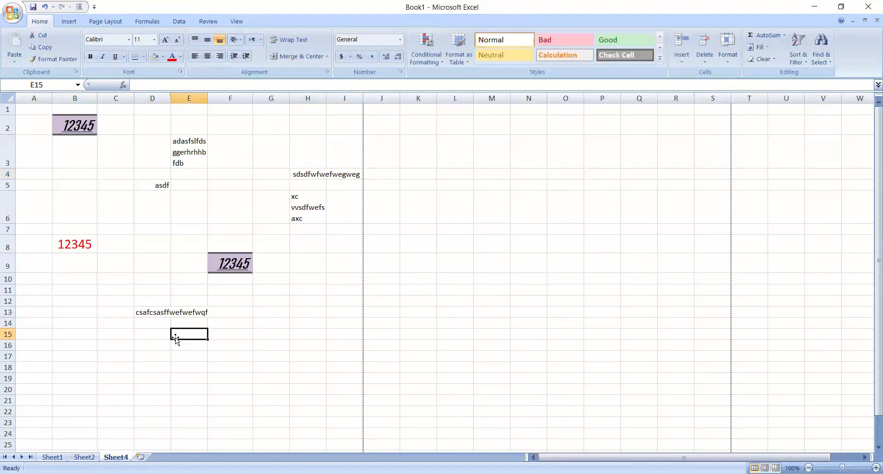
# - Merge and centre cells D13 and E13 so they hold the overflowing text, and check the merged cell
pyautogui.click(183, 312)
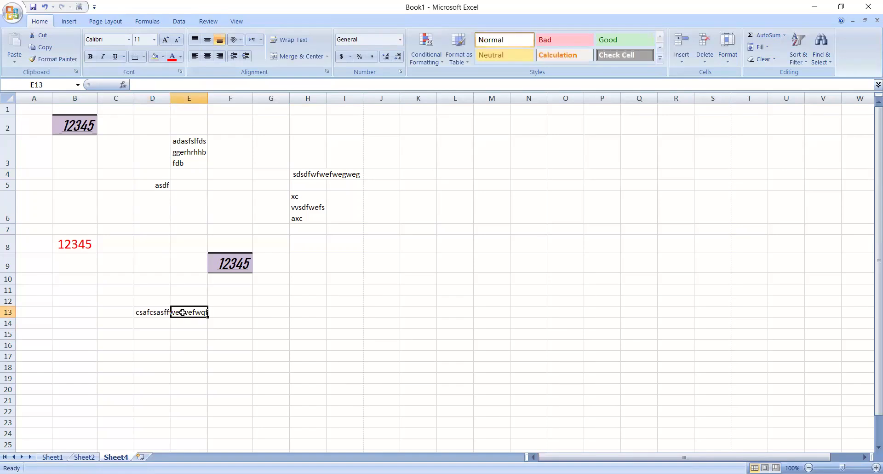
pyautogui.click(154, 313)
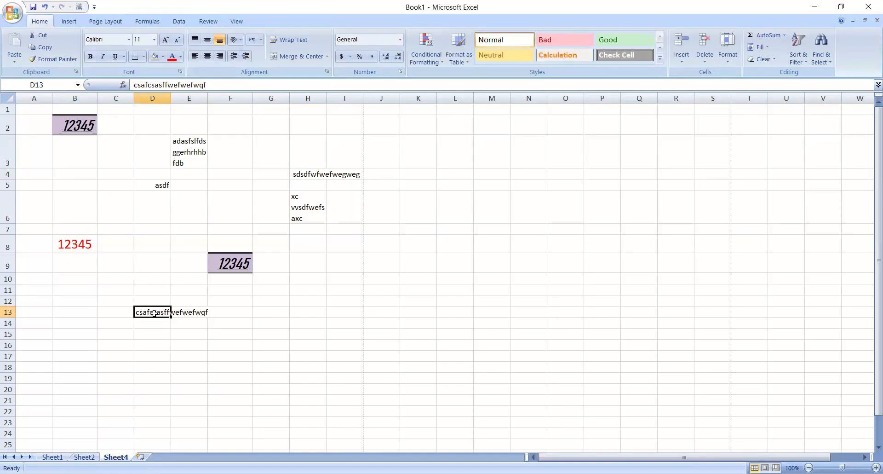
pyautogui.click(179, 313)
pyautogui.click(154, 309)
pyautogui.hotkey('shift', 'Right')
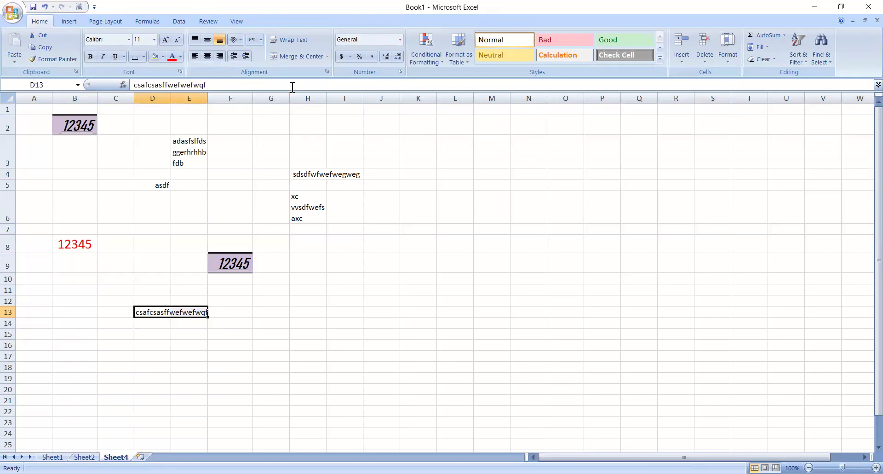
pyautogui.click(293, 62)
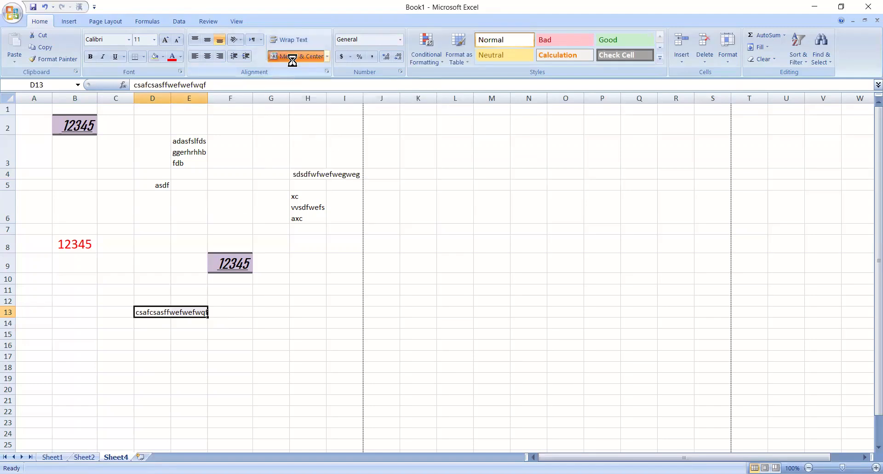
pyautogui.click(250, 288)
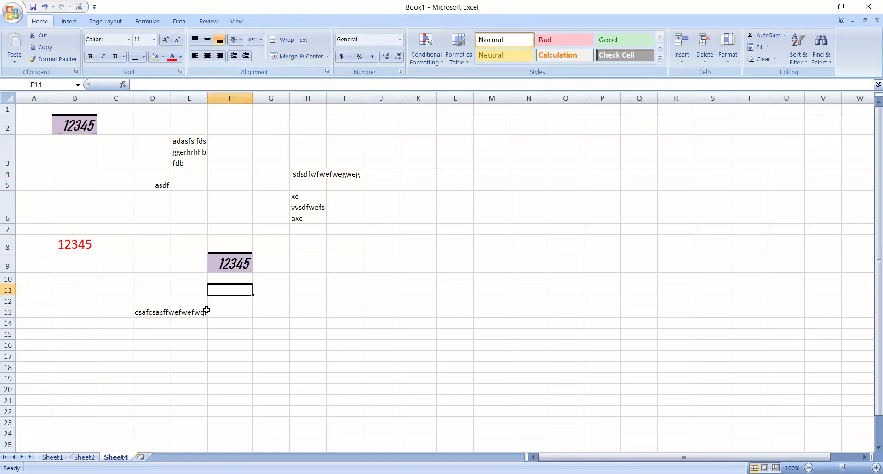
pyautogui.click(179, 313)
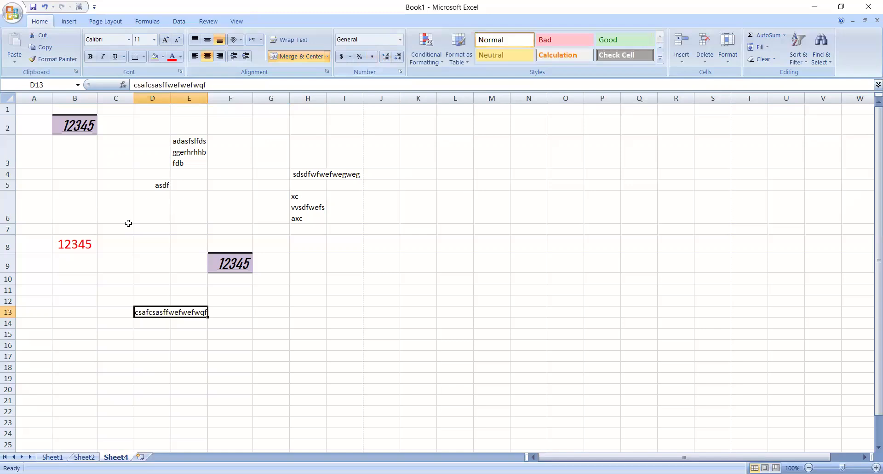
# - Apply the Percentage number format to the red number in cell B8
pyautogui.click(87, 243)
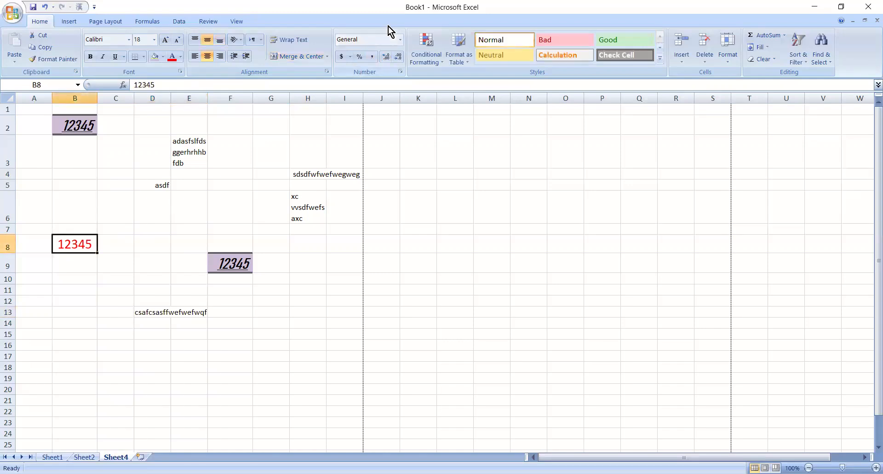
pyautogui.click(400, 40)
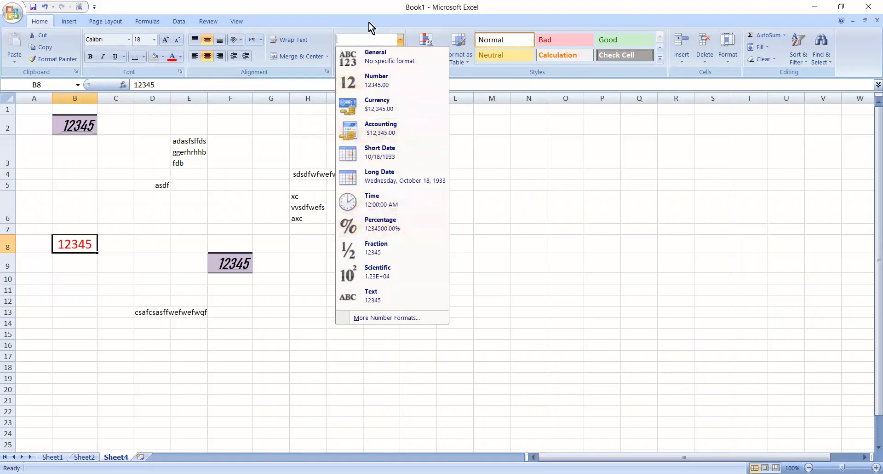
pyautogui.click(366, 224)
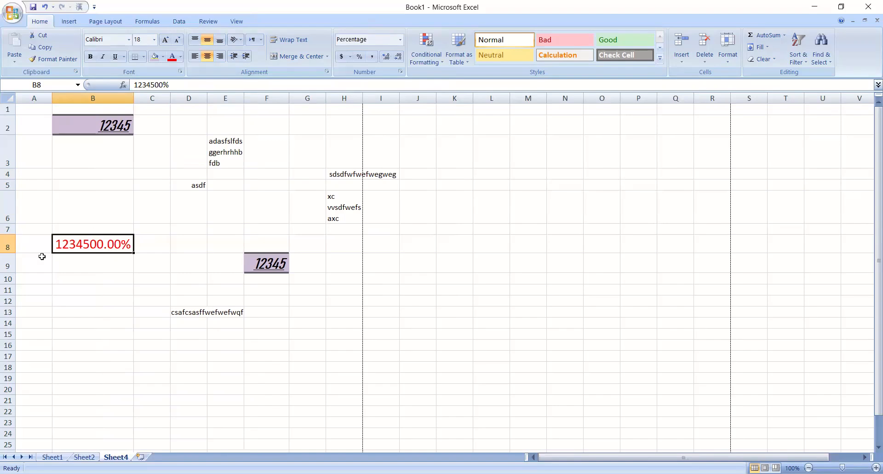
# - Try the Currency, Fraction and Scientific number formats in turn on the red number in cell B8
pyautogui.click(394, 39)
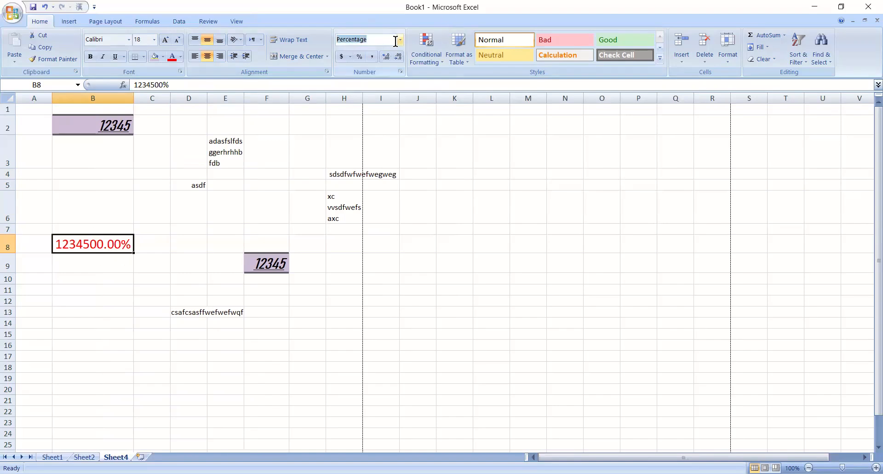
pyautogui.click(401, 41)
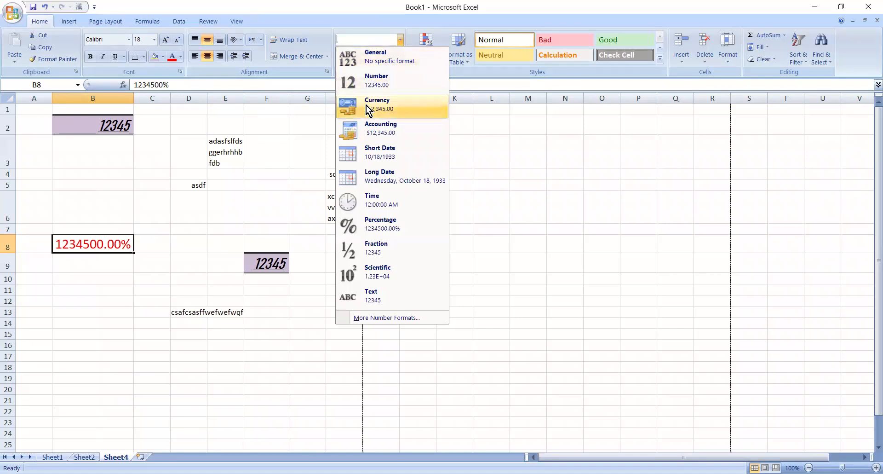
pyautogui.click(370, 103)
pyautogui.click(401, 39)
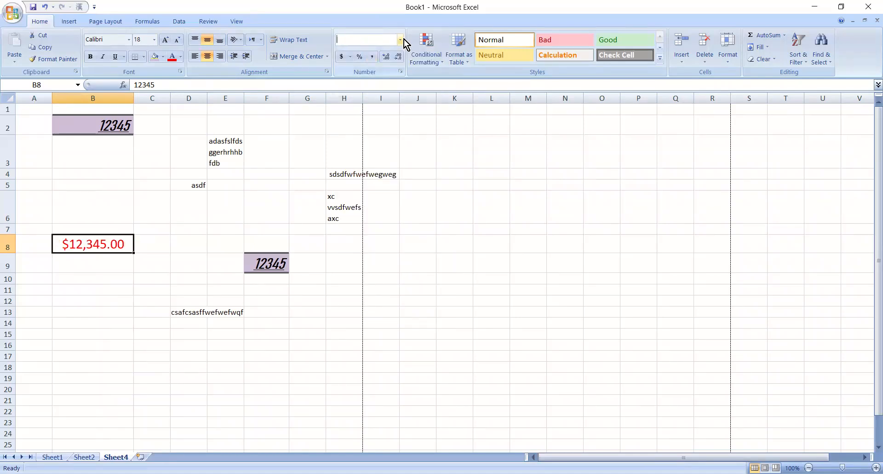
pyautogui.click(360, 257)
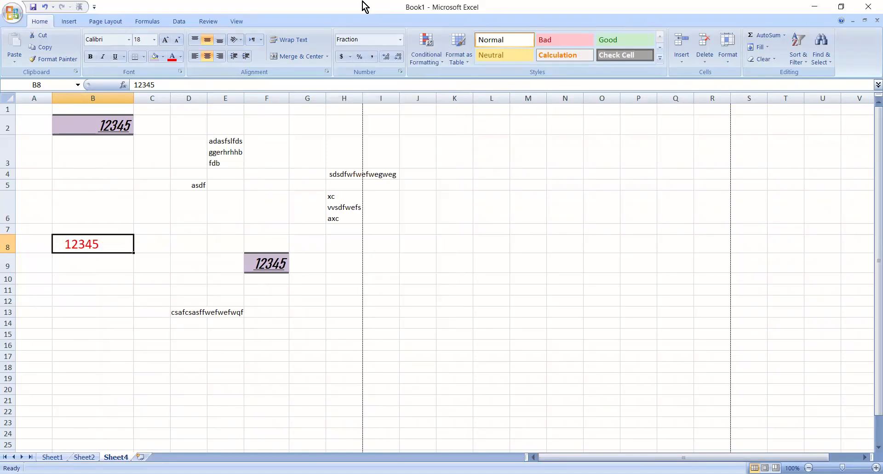
pyautogui.click(399, 39)
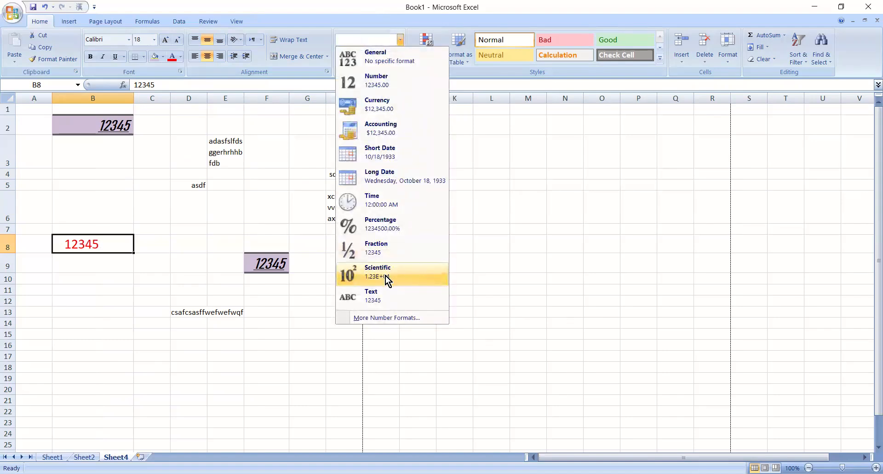
pyautogui.click(385, 275)
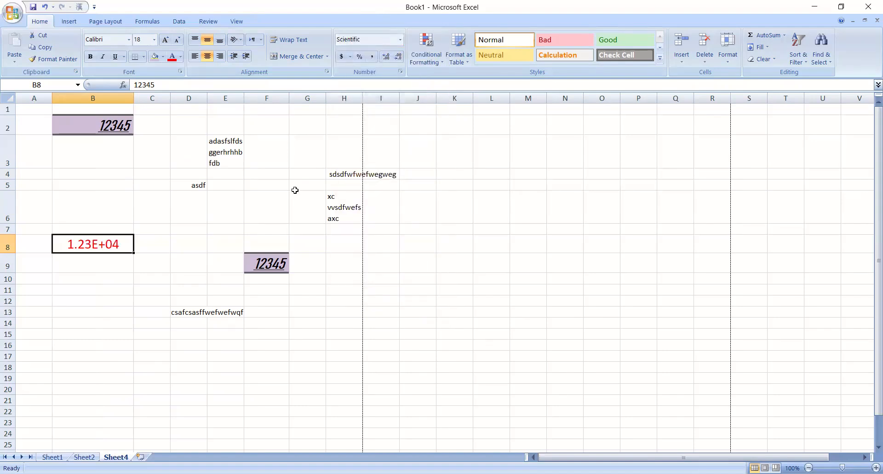
# - Try the English (United Kingdom) pound accounting format, the Percent style and the Comma style in turn on cell B8
pyautogui.click(351, 60)
pyautogui.click(350, 84)
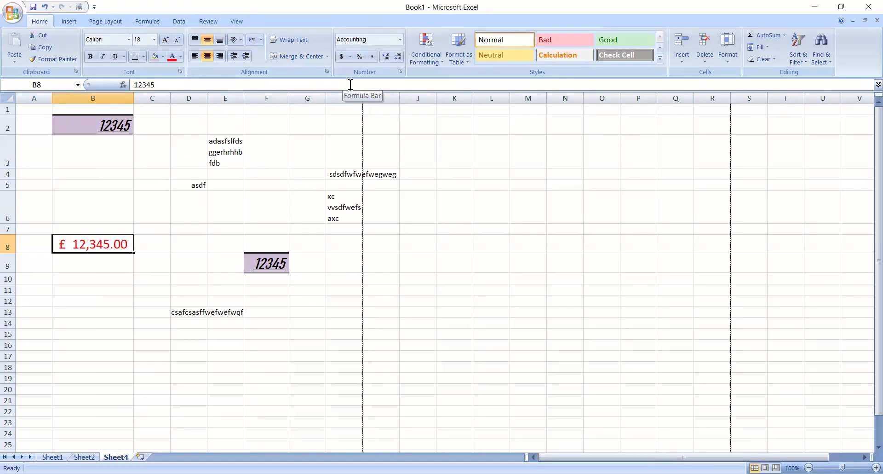
pyautogui.click(360, 57)
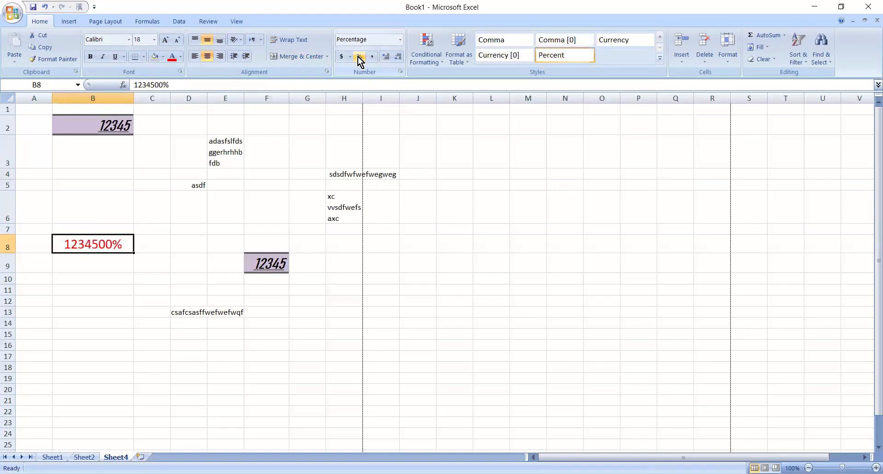
pyautogui.click(372, 57)
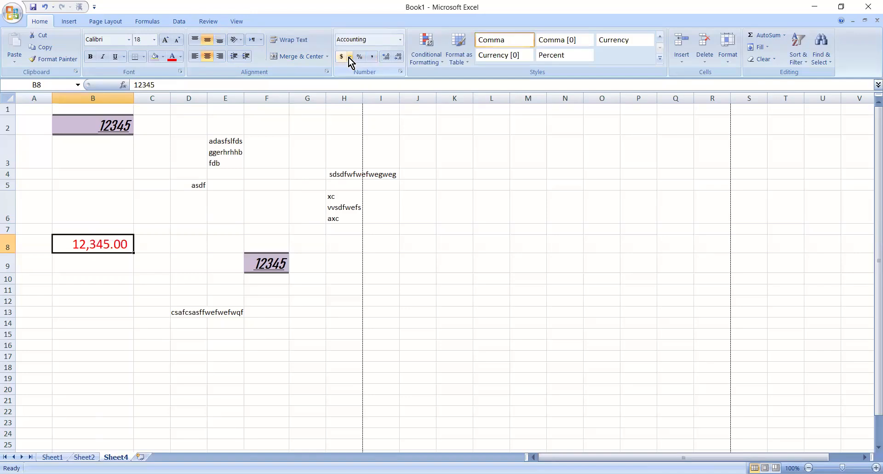
# - Apply the Chinese (Simplified, China) yuan accounting format to the red number in cell B8 and deselect the cell
pyautogui.click(350, 56)
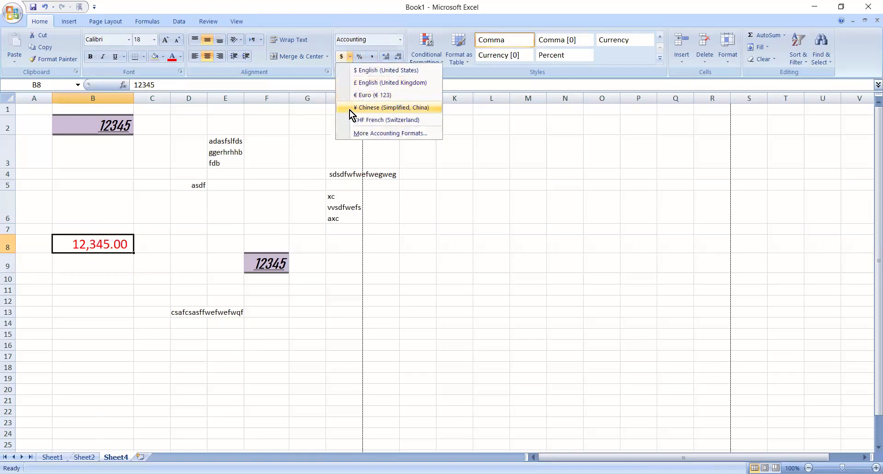
pyautogui.click(349, 110)
pyautogui.click(181, 288)
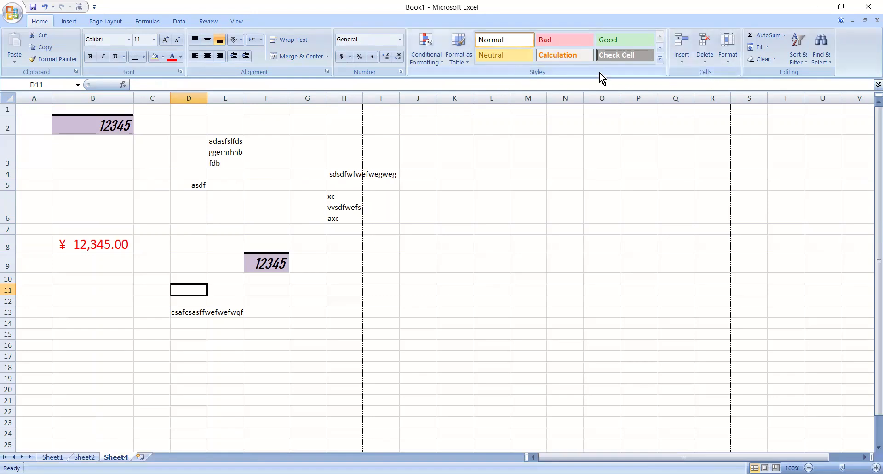
pyautogui.click(253, 209)
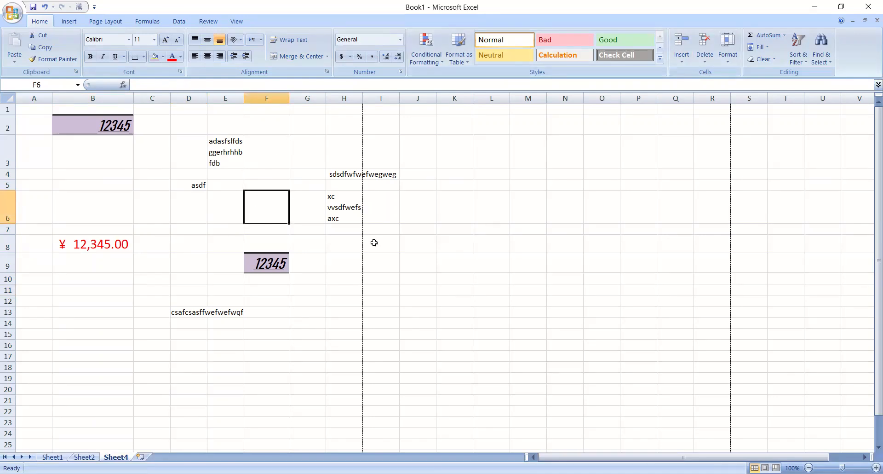
pyautogui.click(401, 204)
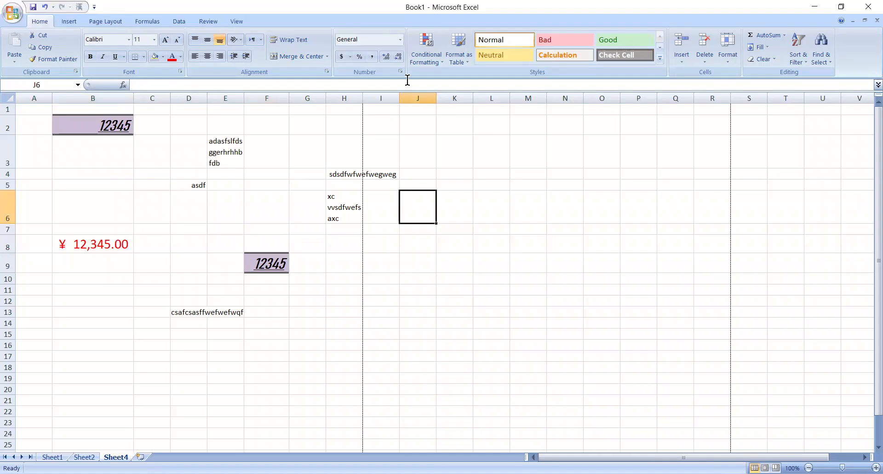
# - Look over the available cell styles and apply the Neutral style to the wrapped text in cell E3
pyautogui.click(659, 56)
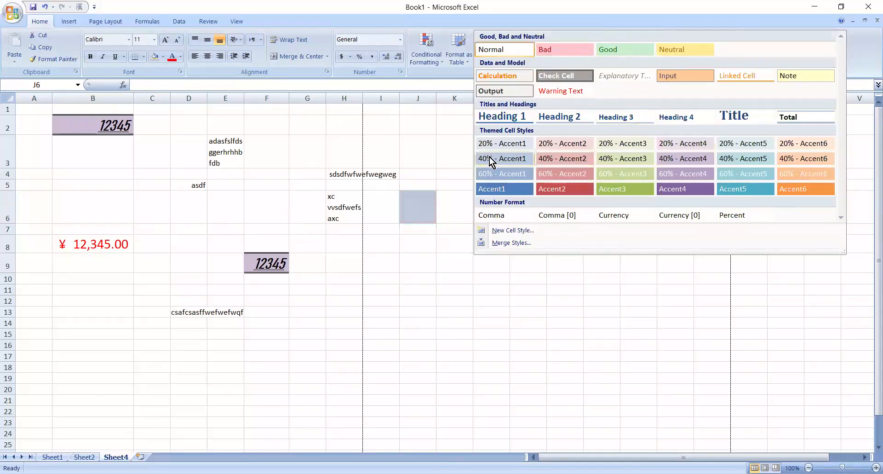
pyautogui.press('Escape')
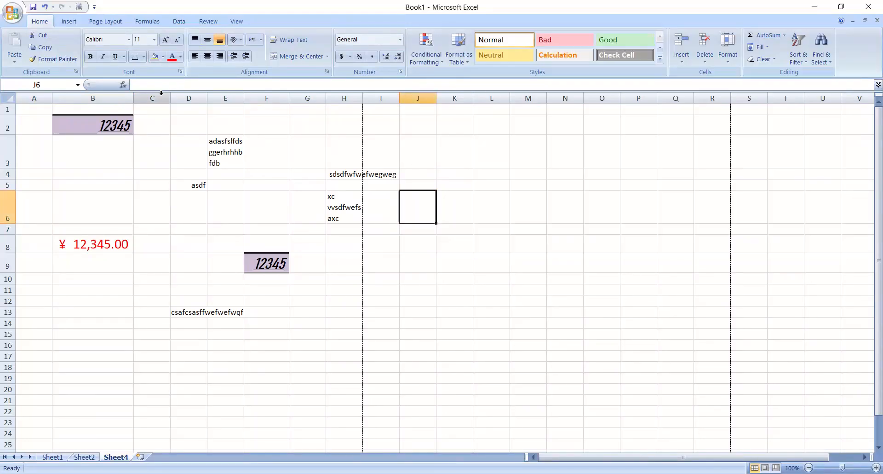
pyautogui.click(232, 147)
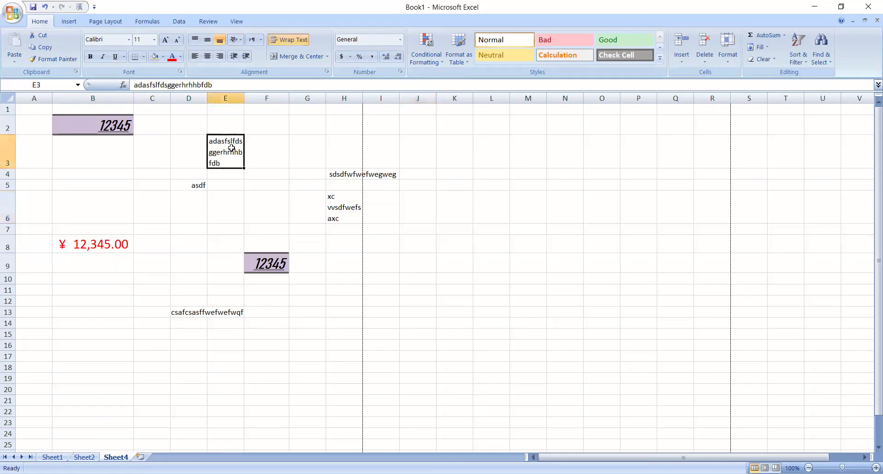
pyautogui.click(517, 54)
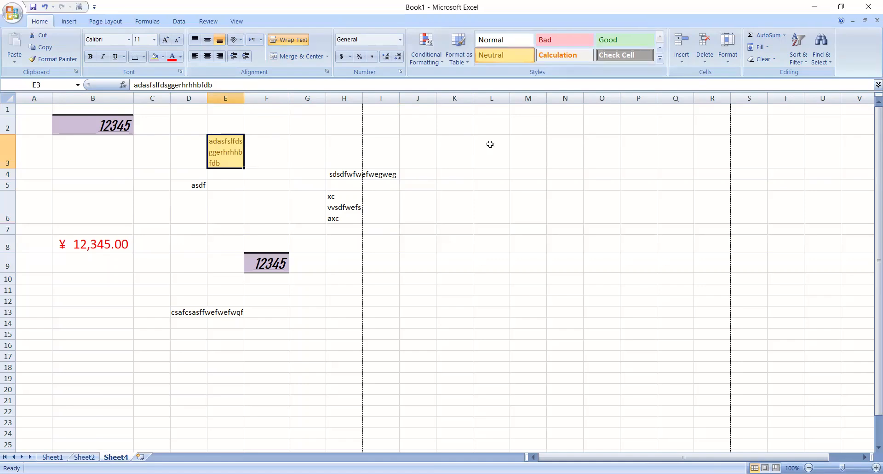
# - Enter 12, 34, 56, 24, 13 and e2124 down column K in cells K2 to K7
pyautogui.click(444, 126)
pyautogui.write('12')
pyautogui.press('Return')
pyautogui.write('34')
pyautogui.press('Return')
pyautogui.write('56')
pyautogui.press('Return')
pyautogui.write('24')
pyautogui.press('Return')
pyautogui.write('13')
pyautogui.press('Return')
pyautogui.write('e2124')
pyautogui.press('Return')
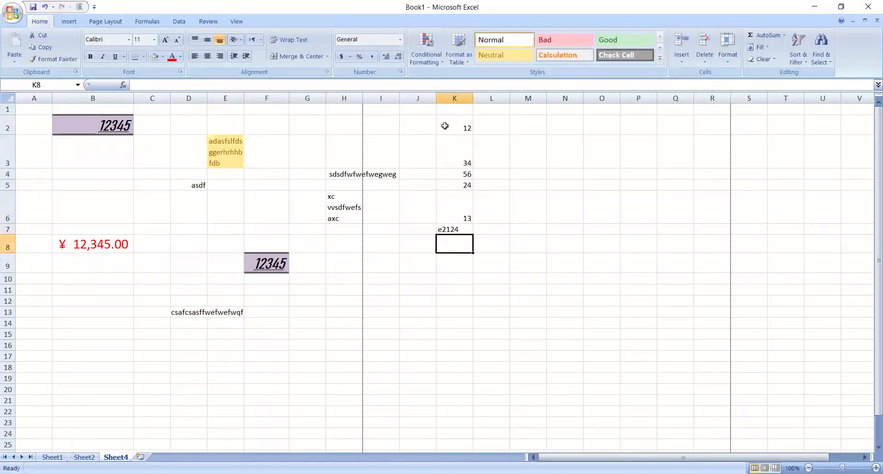
# - Replace the mistyped entry in cell K7 with 45
pyautogui.click(458, 230)
pyautogui.press('BackSpace')
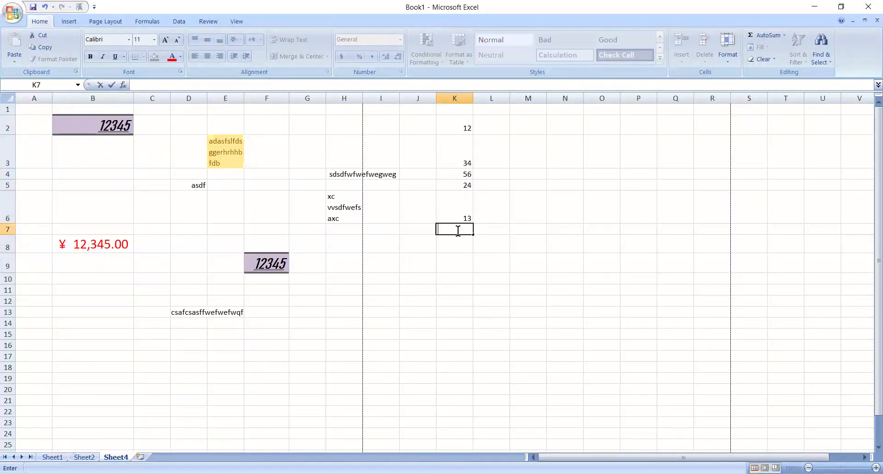
pyautogui.write('45')
pyautogui.press('Return')
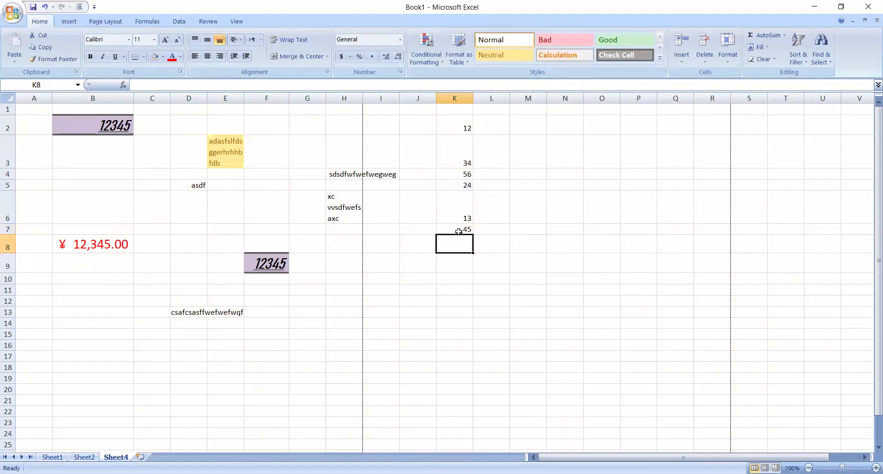
# - Apply the Bad cell style to cell K2 and the Good cell style to cell K4
pyautogui.click(455, 120)
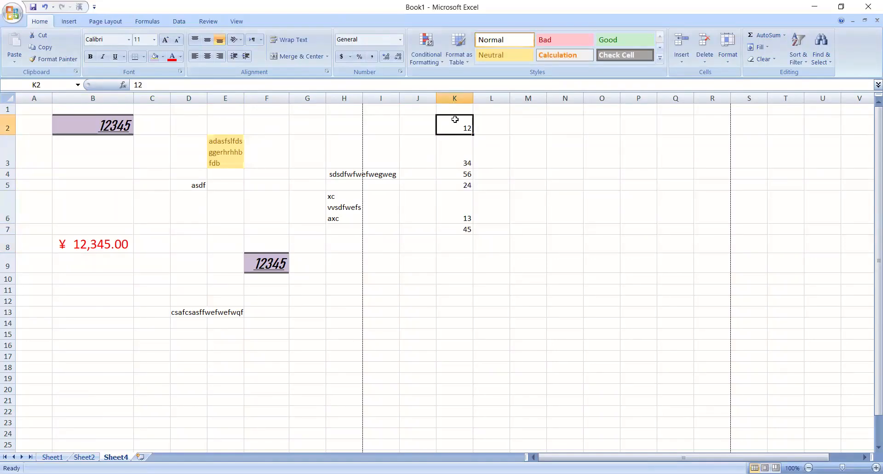
pyautogui.click(546, 34)
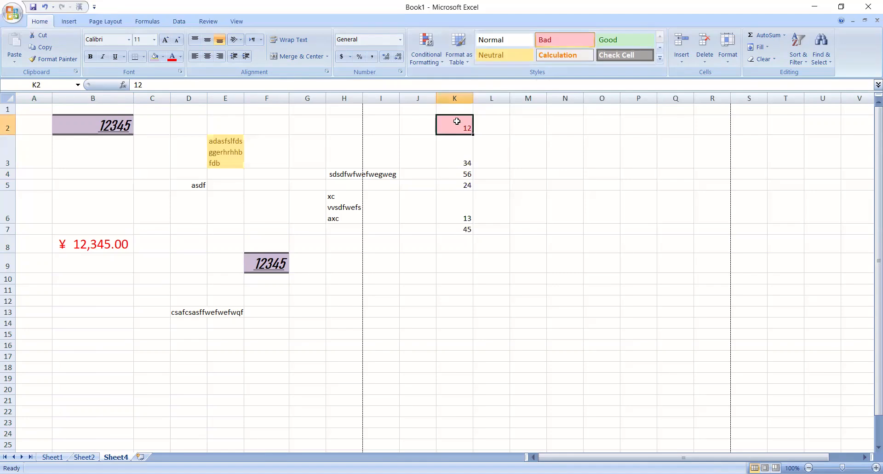
pyautogui.click(463, 176)
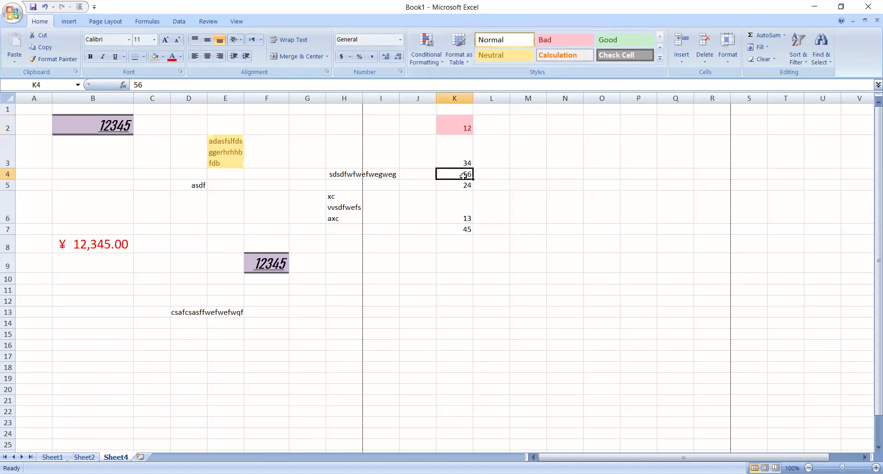
pyautogui.click(634, 40)
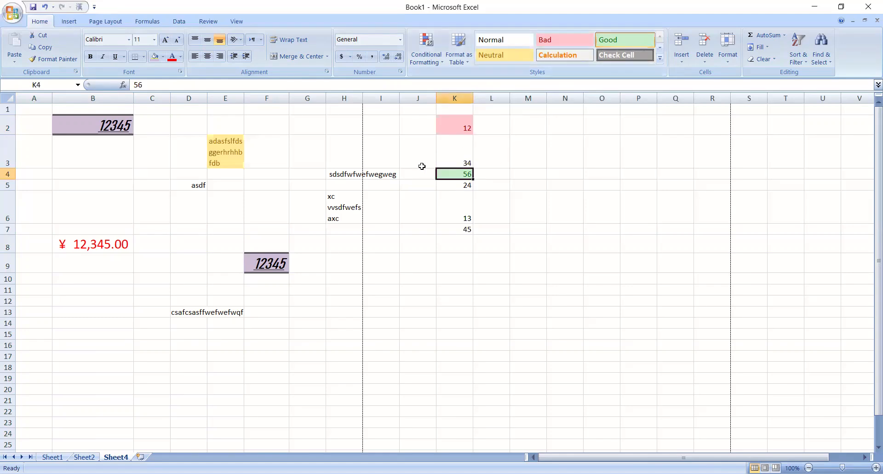
# - Change the cell style of K4 to Input
pyautogui.click(659, 58)
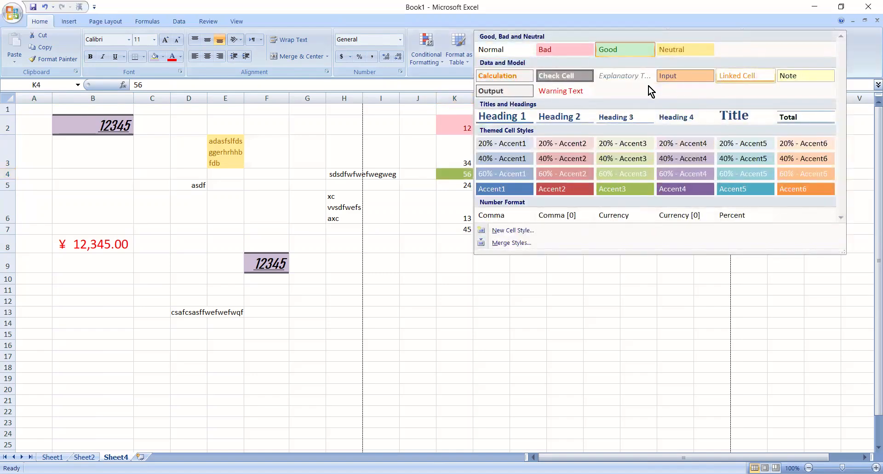
pyautogui.click(666, 75)
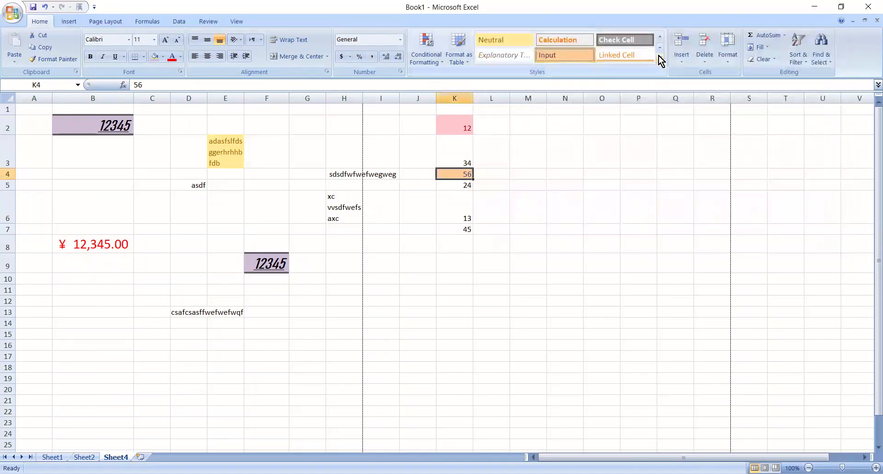